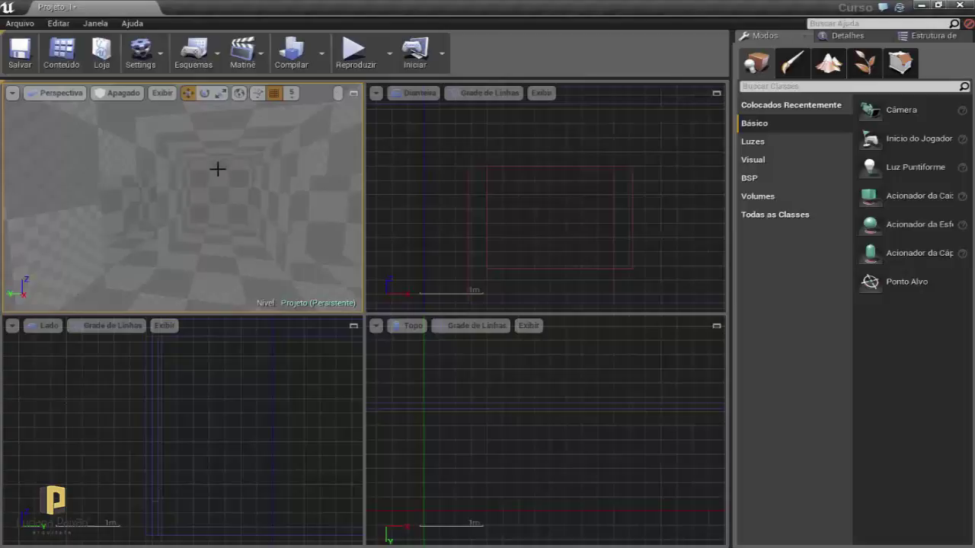
Fly the perspective camera into the checkered room and tilt the view downward.
mouse_move(218, 169)
left_mouse_down()
mouse_move(196, 192)
mouse_move(196, 175)
mouse_move(188, 203)
mouse_move(223, 207)
mouse_move(183, 206)
left_mouse_up()
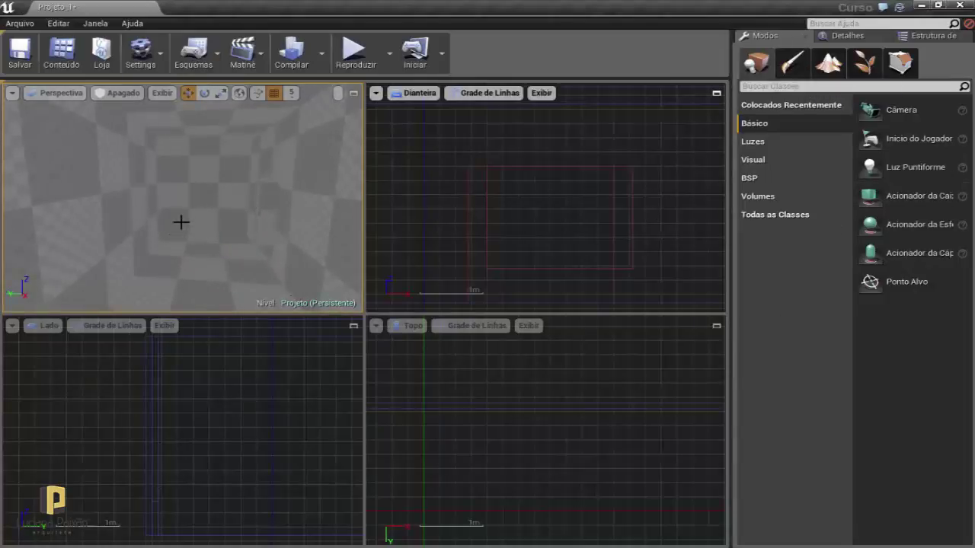
left_click_drag(181, 222, 194, 191)
right_click_drag(194, 188, 183, 190)
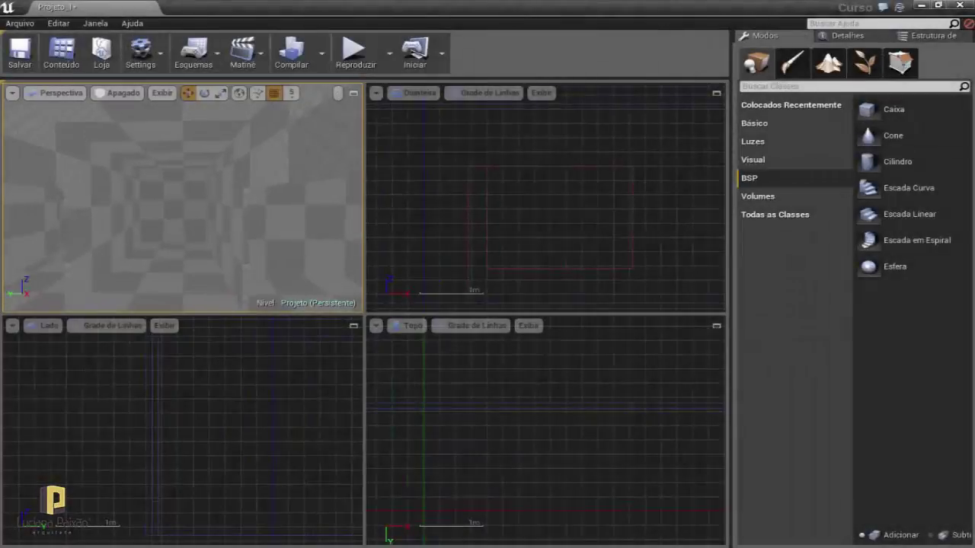
Drop a Cilindro brush into the room and set its Z height to 350.
right_click_drag(188, 215, 187, 216)
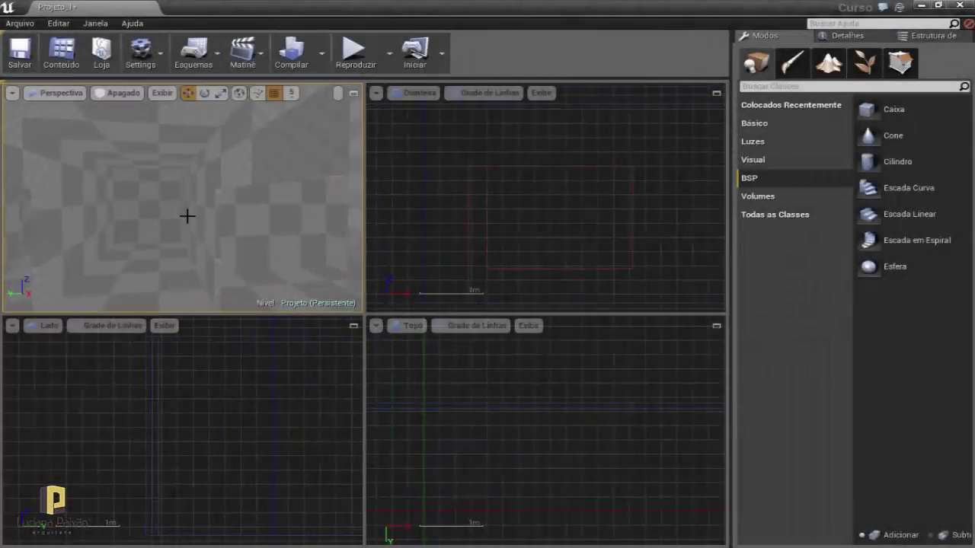
left_click_drag(868, 161, 142, 259)
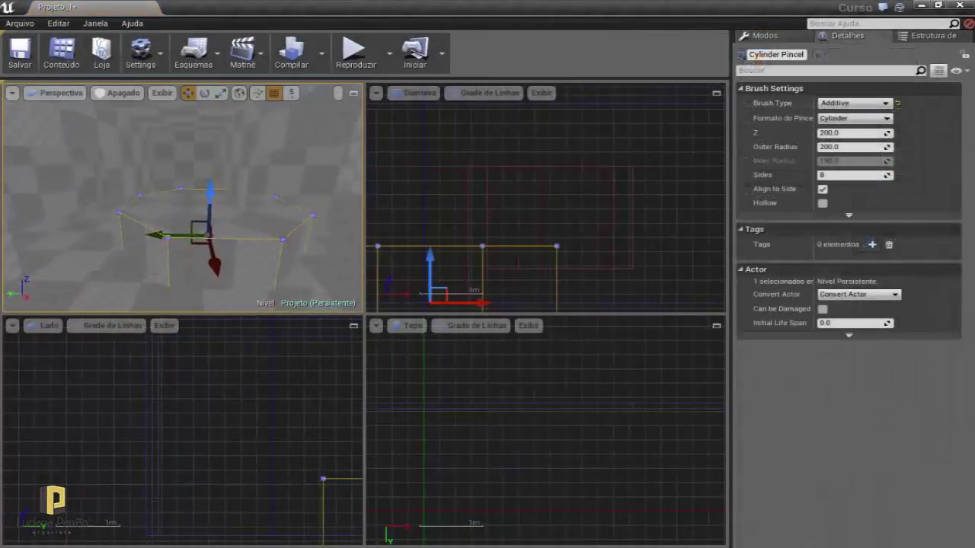
right_click_drag(286, 179, 266, 168)
type("350")
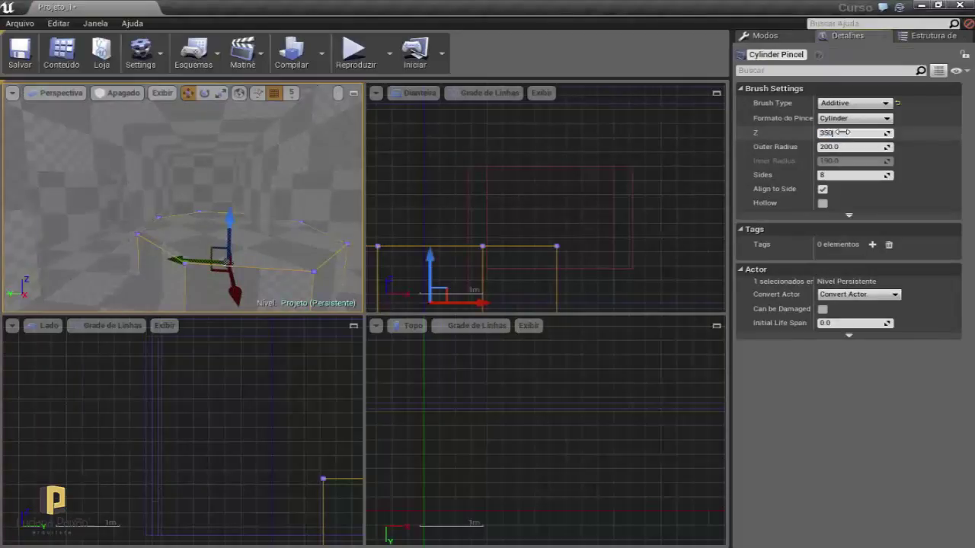
key("Return")
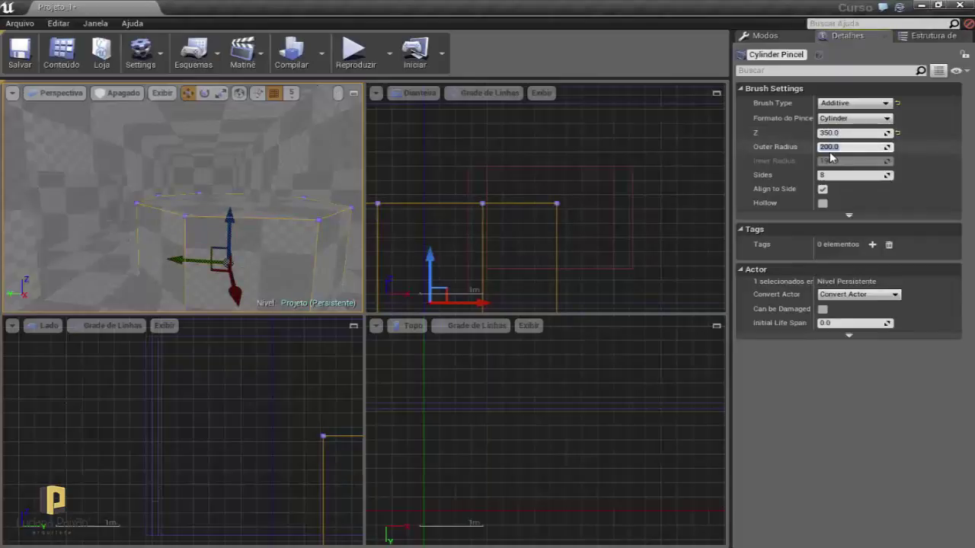
type("50")
type("60")
Set the cylinder's outer radius to 40 and frame it in the perspective view.
key("Return")
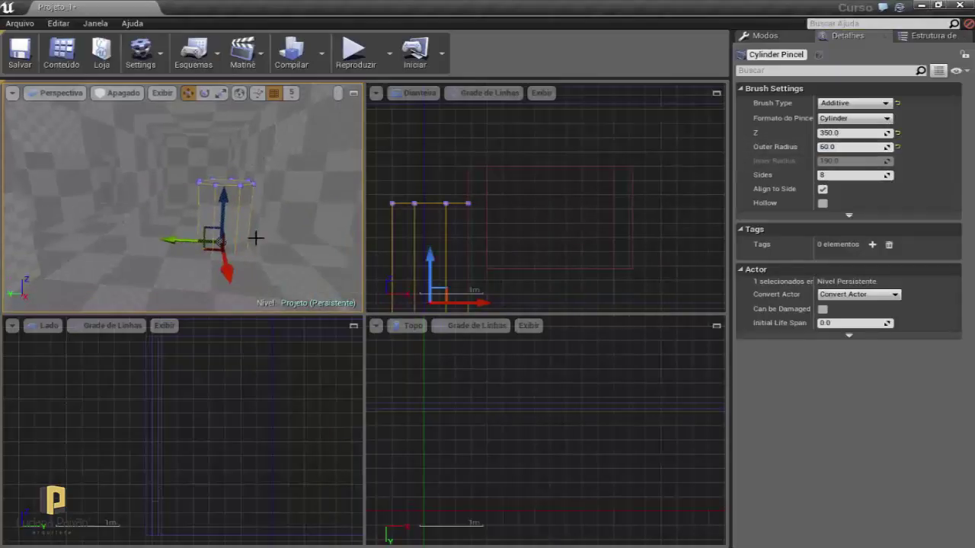
mouse_move(257, 238)
left_mouse_down()
mouse_move(257, 191)
mouse_move(257, 244)
left_mouse_up()
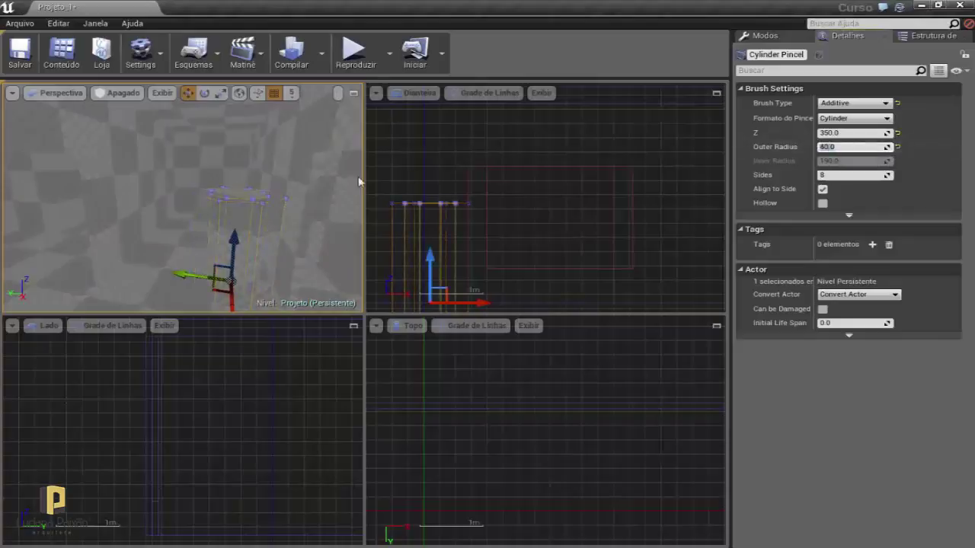
left_click_drag(254, 171, 254, 198)
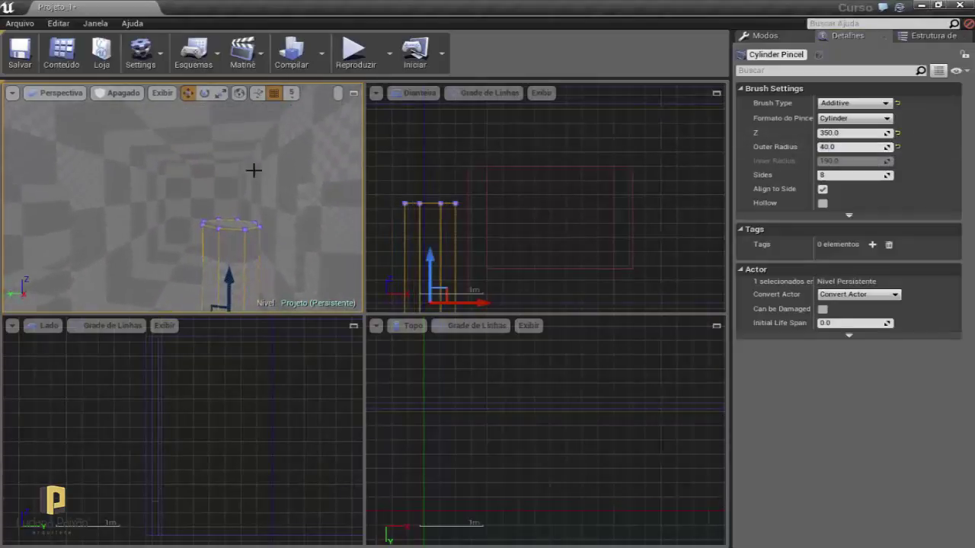
scroll(516, 148, "down", 3)
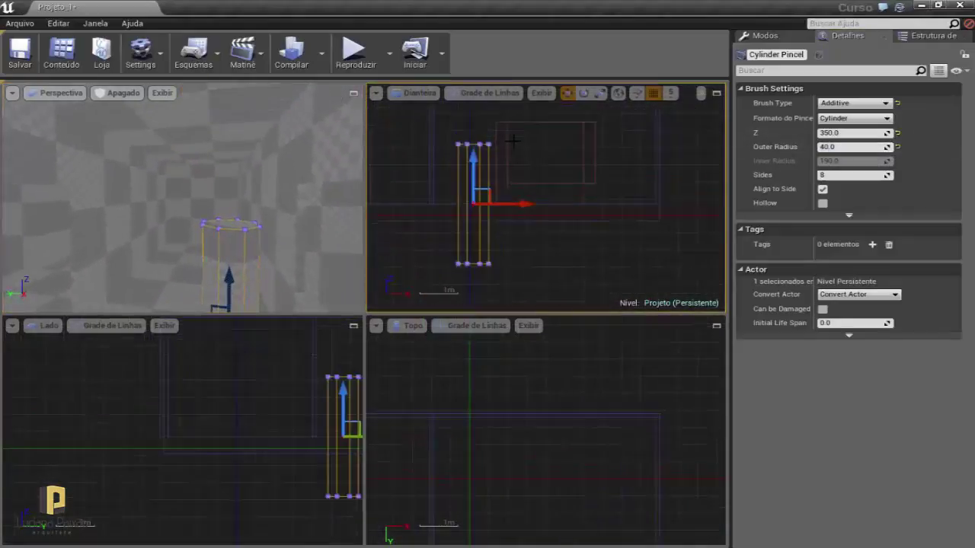
scroll(522, 157, "up", 2)
Raise the column in the front view and move it toward the room's left side.
right_click_drag(522, 157, 555, 172)
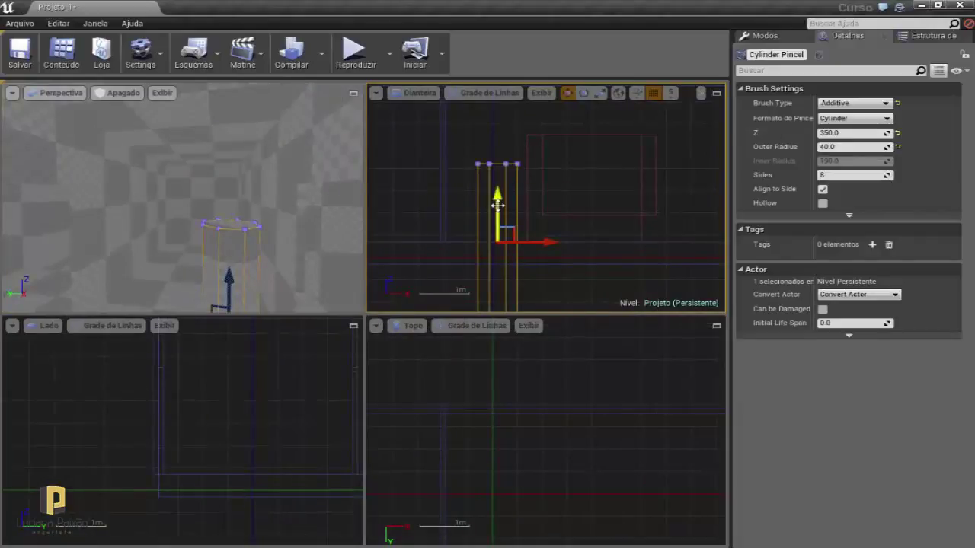
left_click_drag(496, 204, 479, 156)
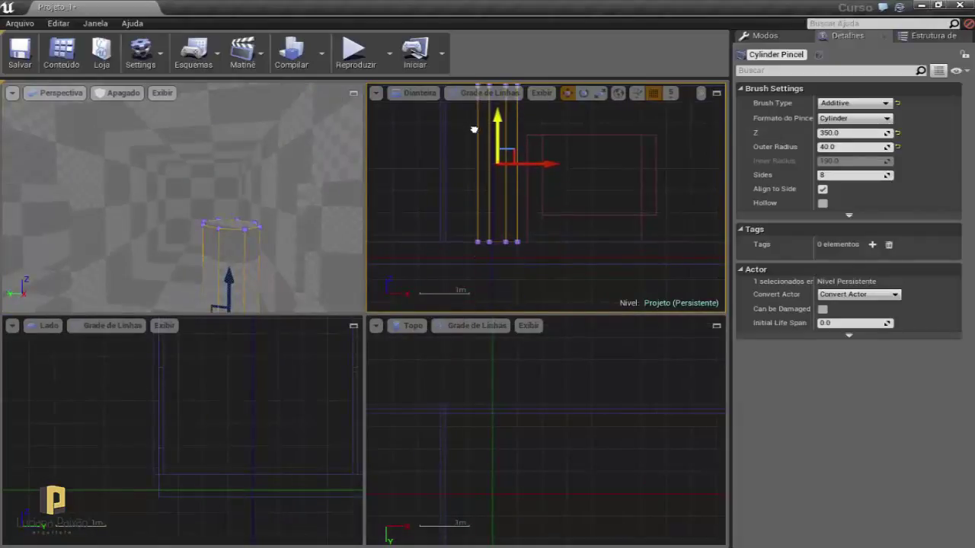
right_click_drag(435, 139, 446, 183)
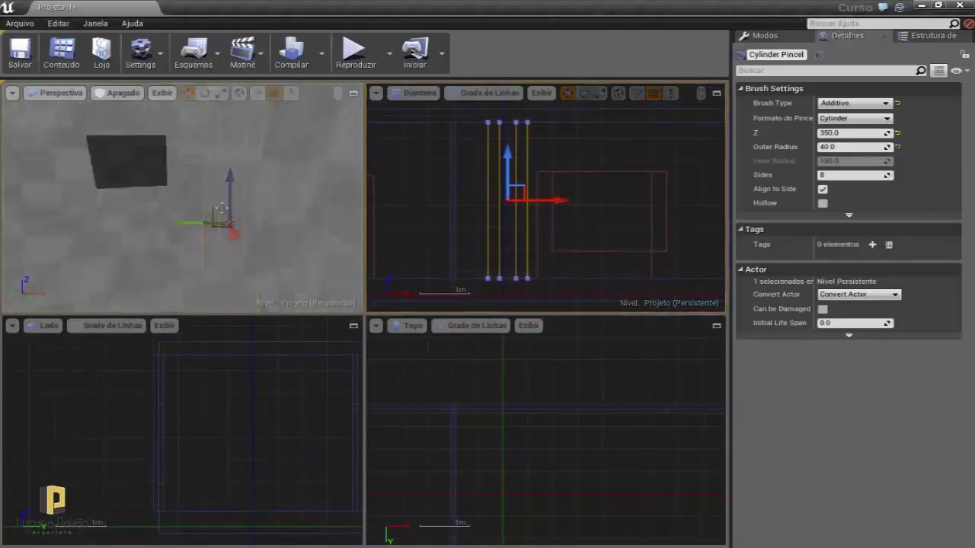
mouse_move(220, 210)
right_mouse_down()
mouse_move(345, 225)
mouse_move(228, 228)
right_mouse_up()
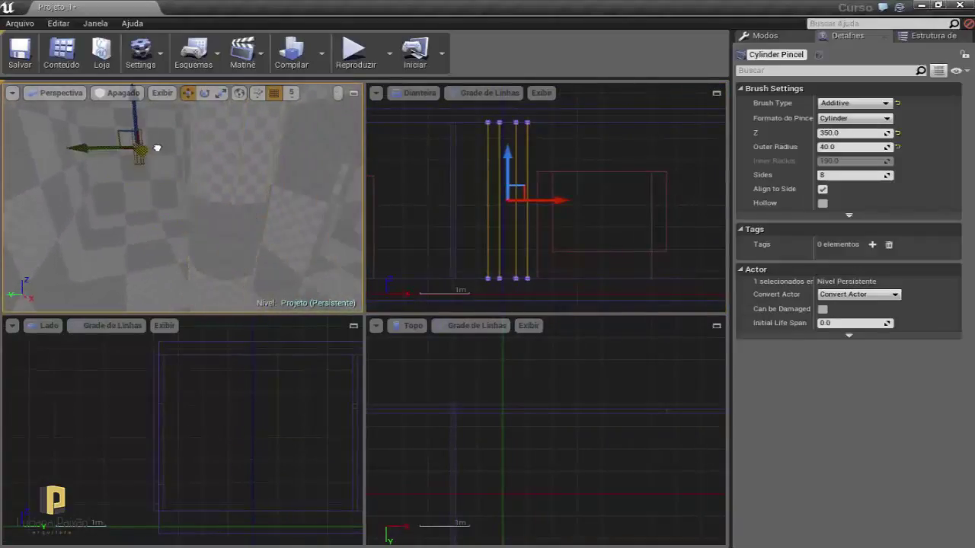
left_click_drag(163, 169, 185, 218)
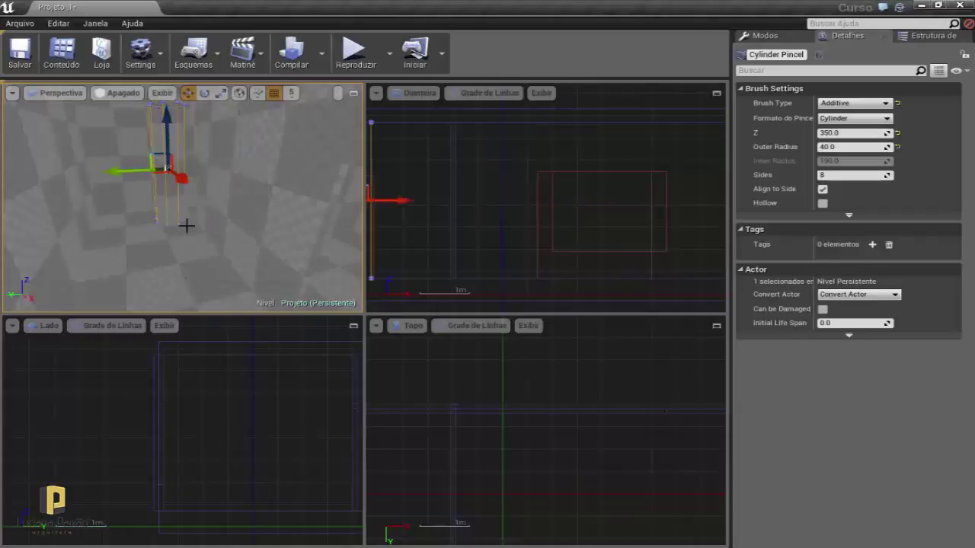
mouse_move(185, 218)
right_mouse_down()
mouse_move(251, 221)
mouse_move(228, 213)
right_mouse_up()
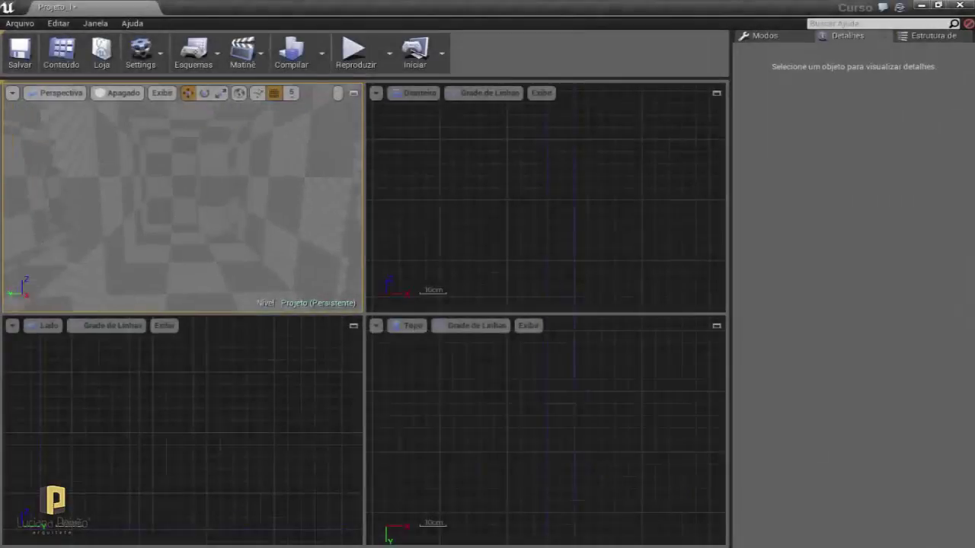
mouse_move(260, 230)
right_mouse_down()
mouse_move(274, 214)
mouse_move(239, 209)
right_mouse_up()
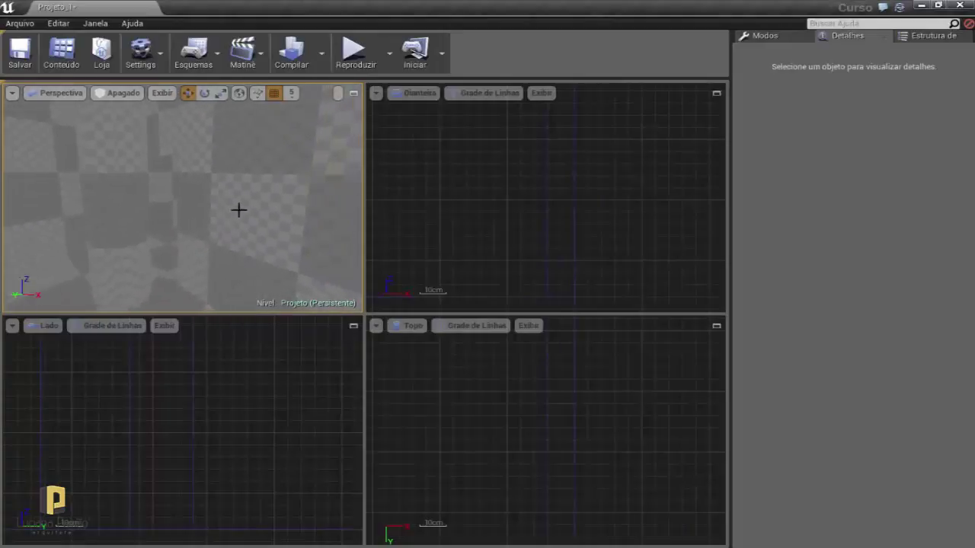
Select the long thin wall brush in the top view.
scroll(494, 242, "down", 5)
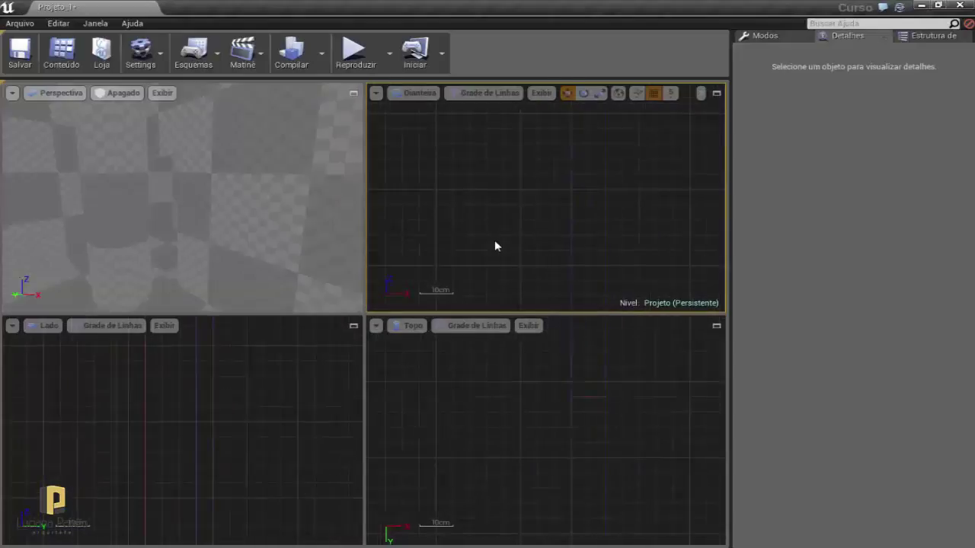
scroll(495, 242, "down", 3)
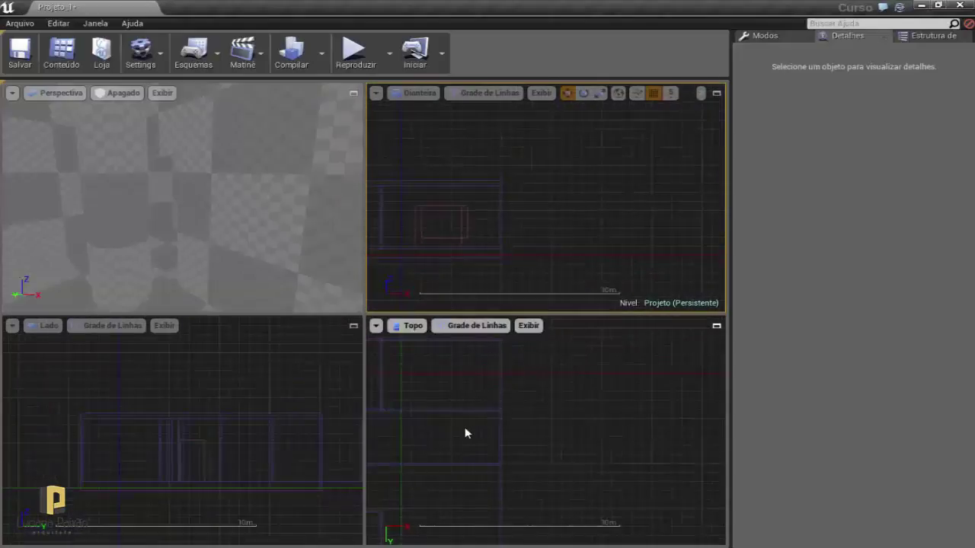
scroll(464, 433, "down", 2)
scroll(546, 398, "up", 4)
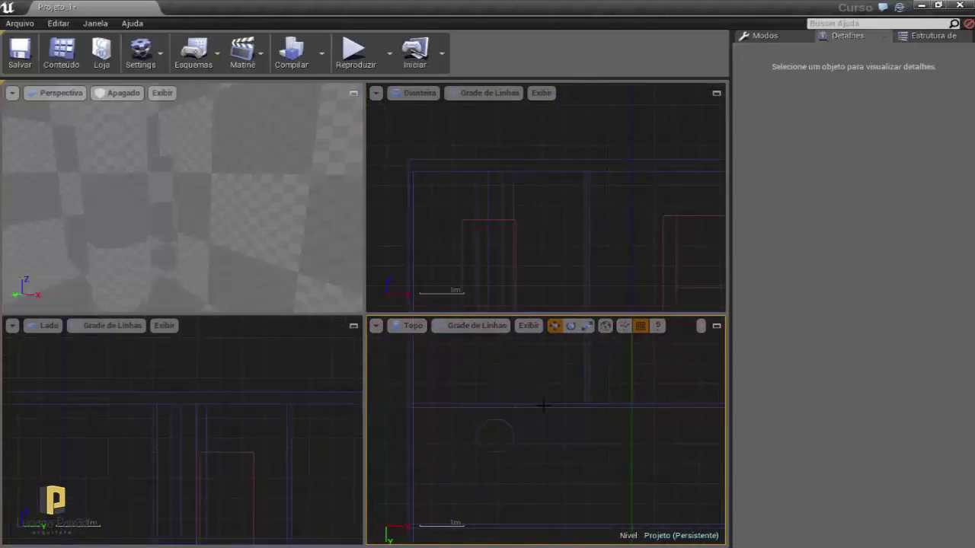
left_click(544, 405)
right_click_drag(541, 375, 535, 378)
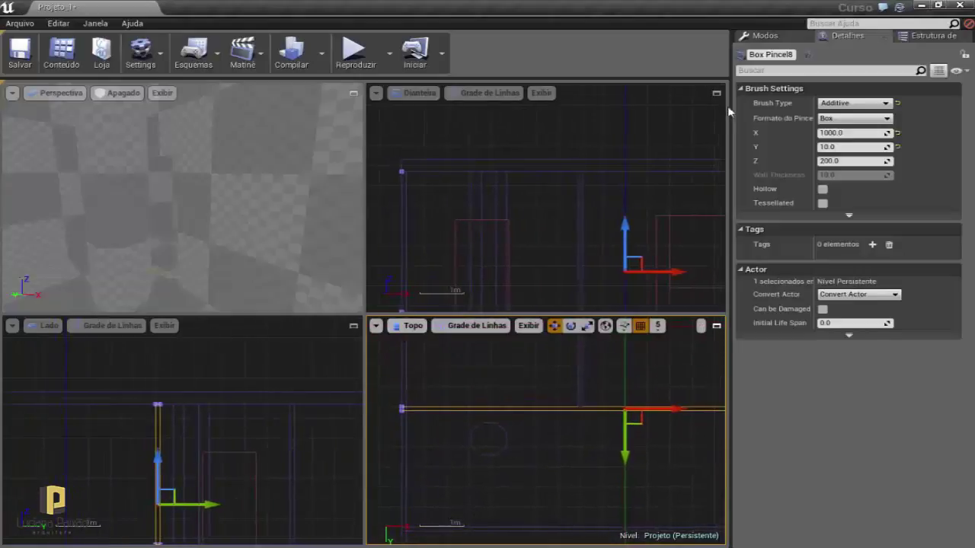
In Geometry Editing mode, shift the wall's left-end vertices to the right along X.
left_click(775, 40)
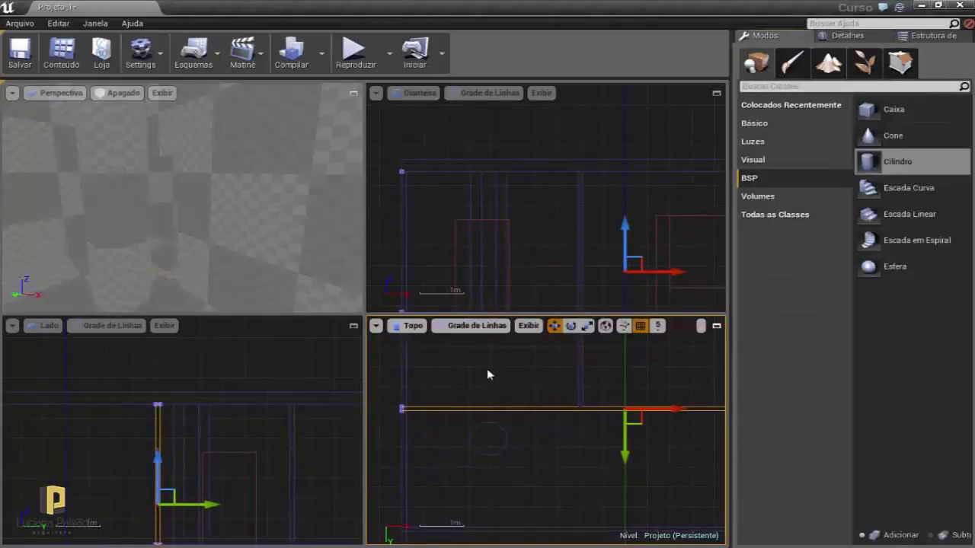
left_click(897, 73)
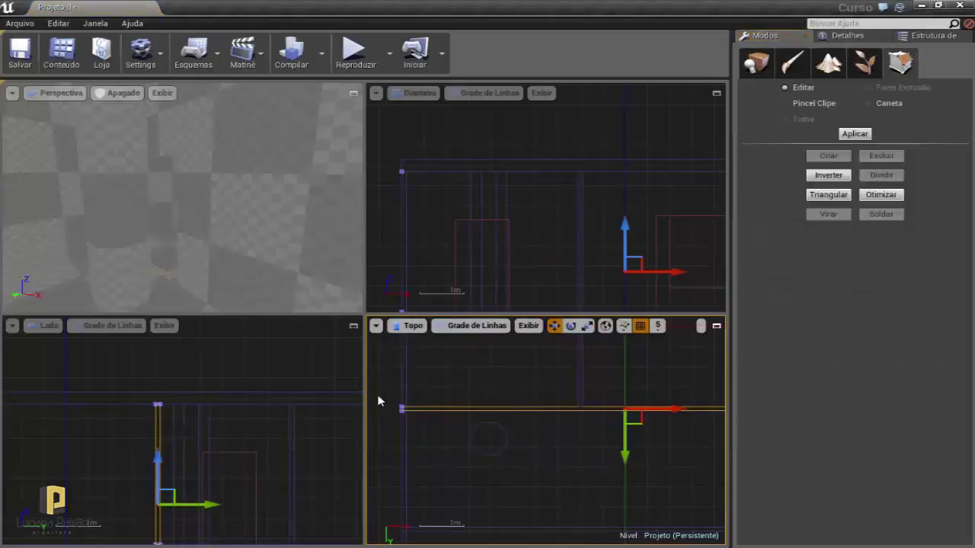
left_click(400, 409)
left_click_drag(411, 421, 411, 421)
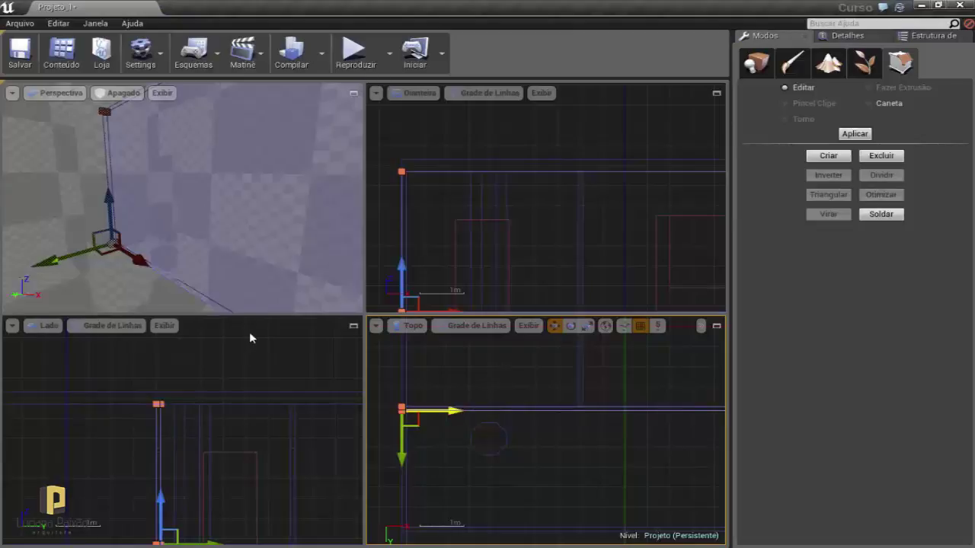
left_click_drag(440, 411, 564, 414)
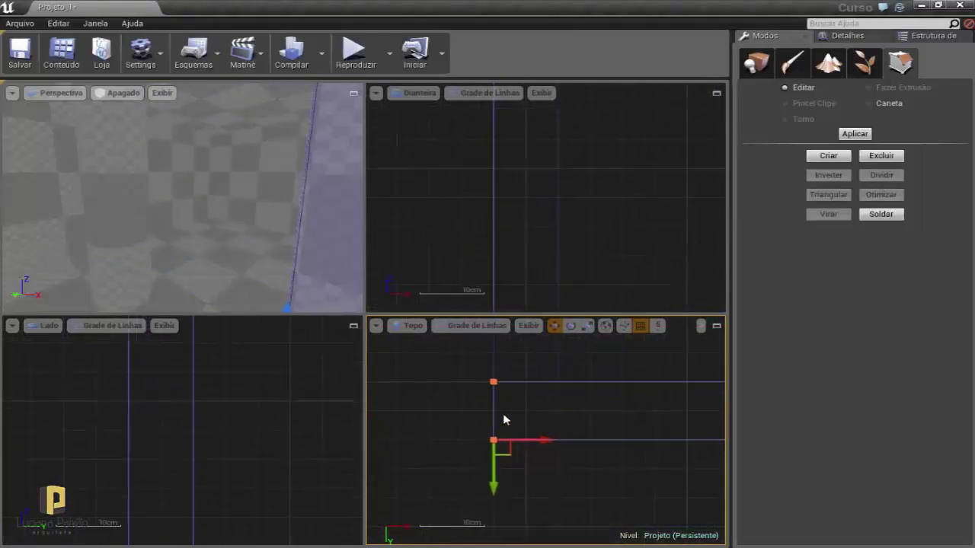
scroll(473, 363, "up", 5)
scroll(491, 371, "down", 5)
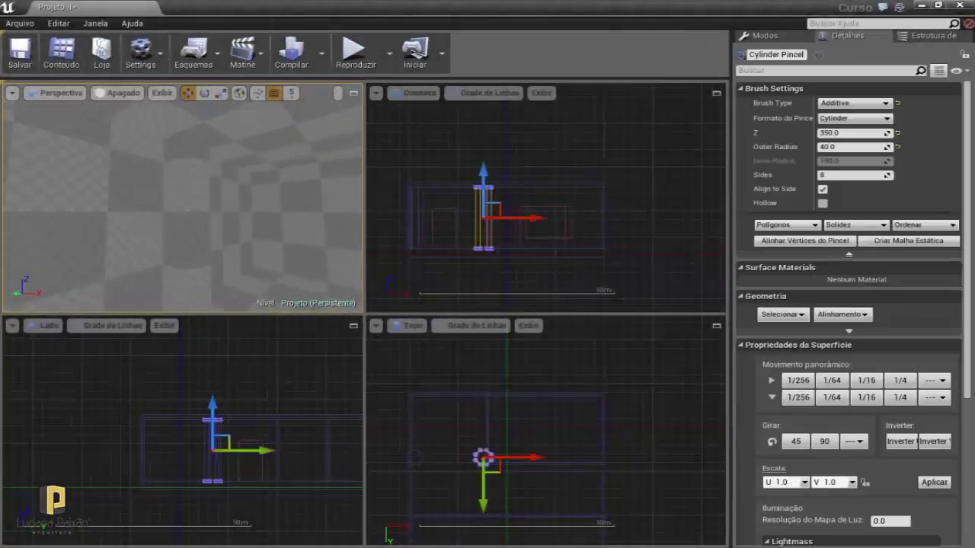
right_click_drag(183, 198, 145, 198)
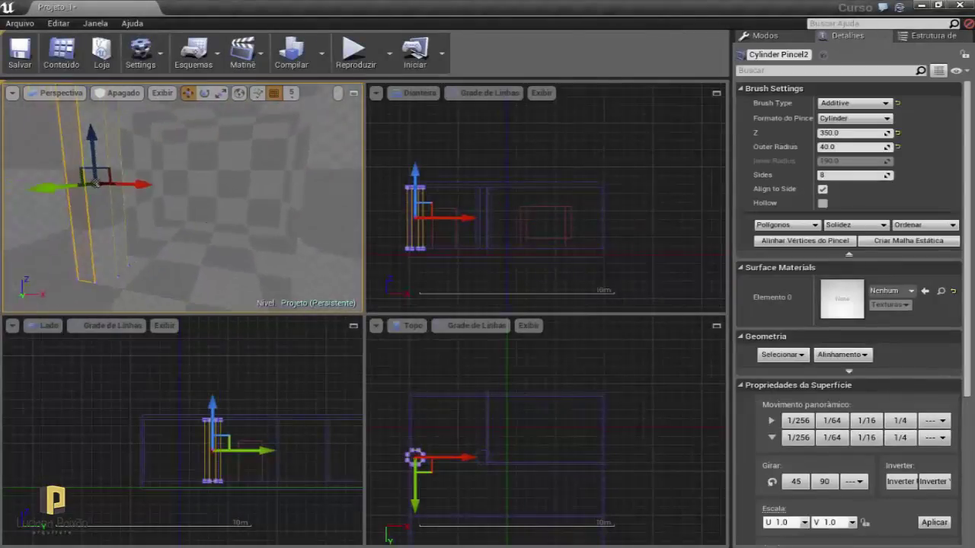
left_click(187, 249)
mouse_move(208, 241)
right_mouse_down()
mouse_move(190, 242)
mouse_move(200, 266)
right_mouse_up()
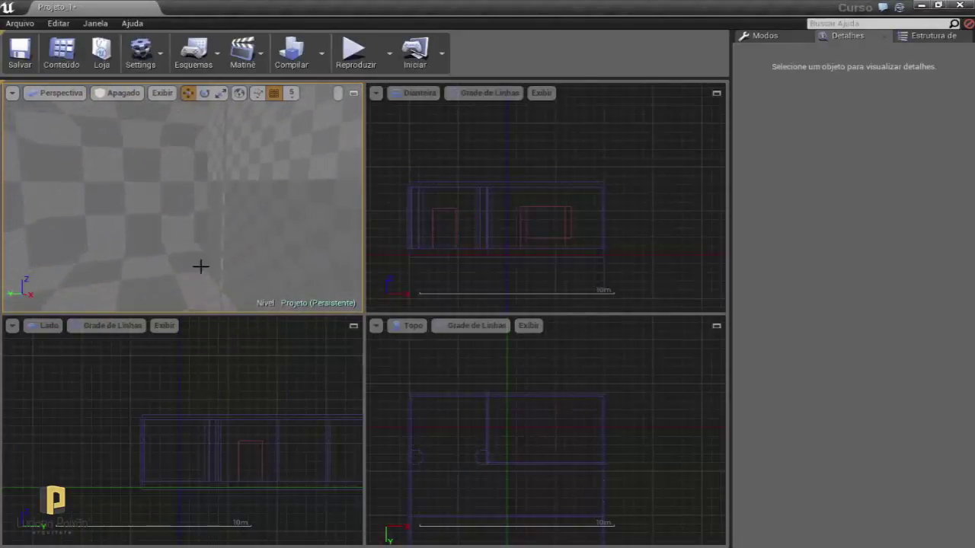
left_click(211, 221)
right_click_drag(212, 222, 212, 222)
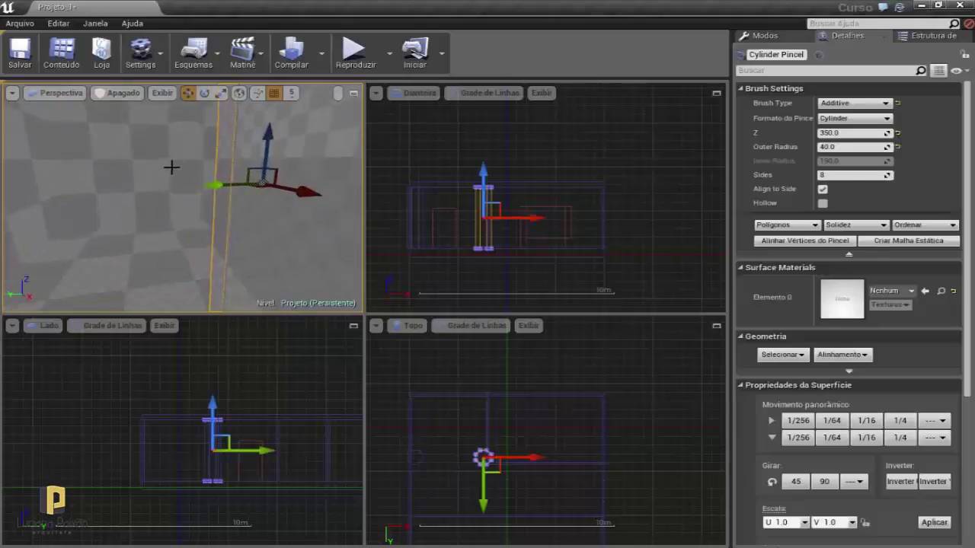
left_click(159, 241)
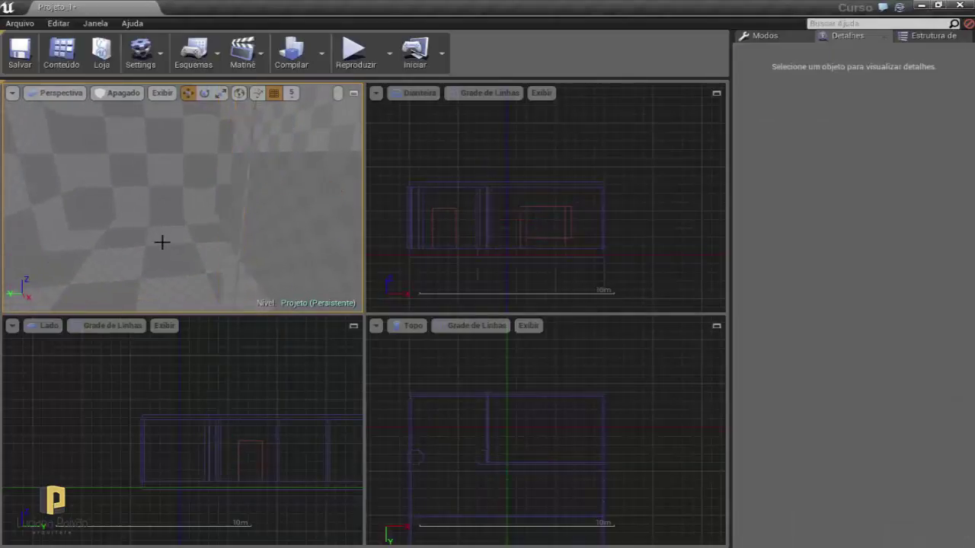
right_click_drag(160, 242, 159, 241)
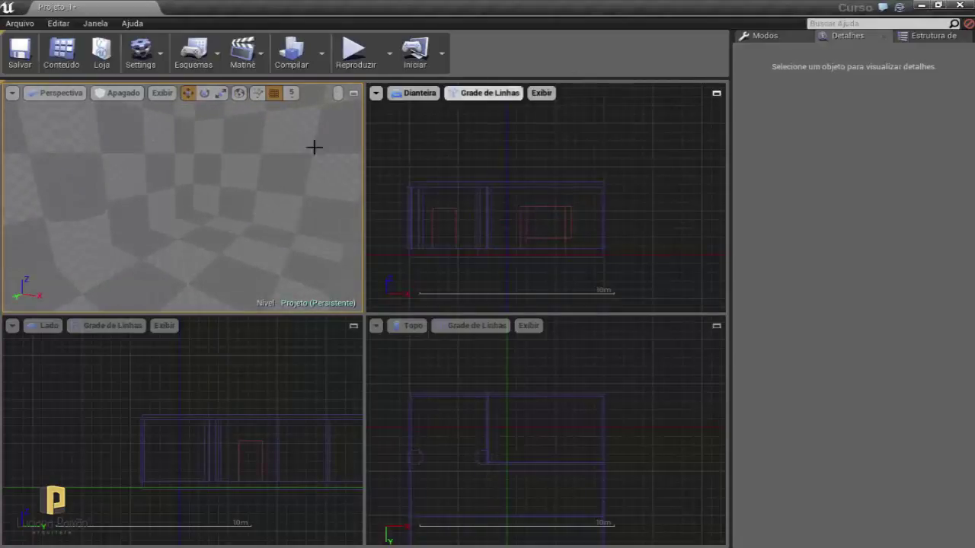
right_click_drag(315, 147, 314, 147)
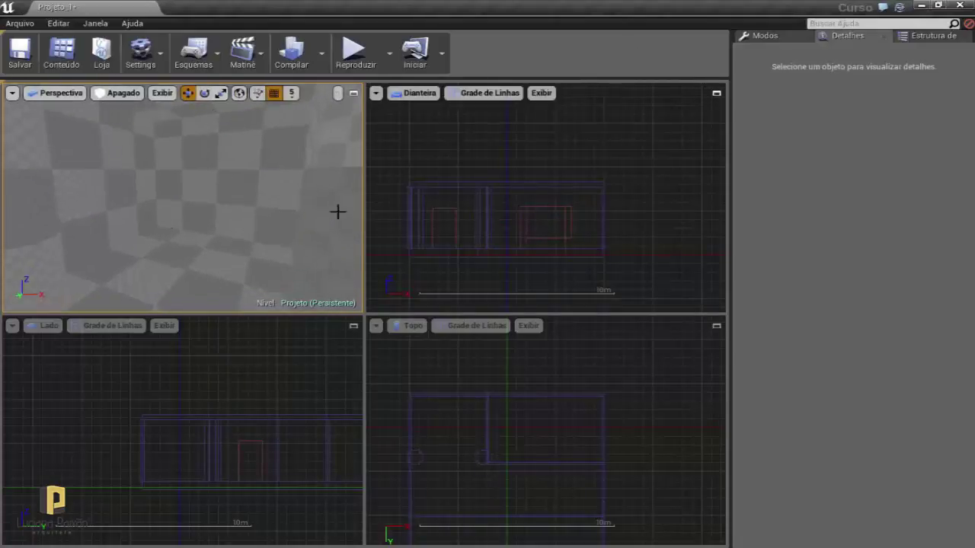
Drag an Escada Linear staircase brush into the room near its left wall.
left_click(242, 198)
right_click_drag(198, 267, 198, 267)
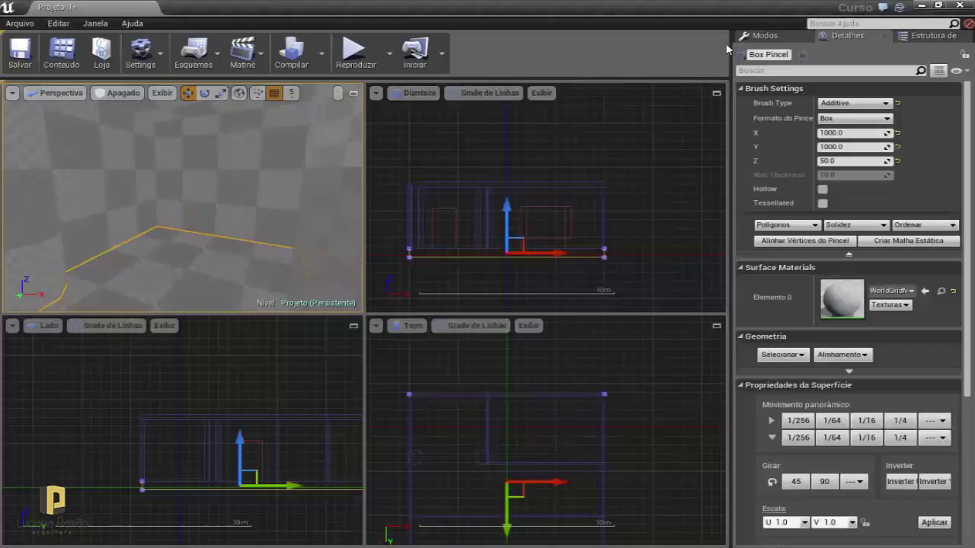
left_click(770, 41)
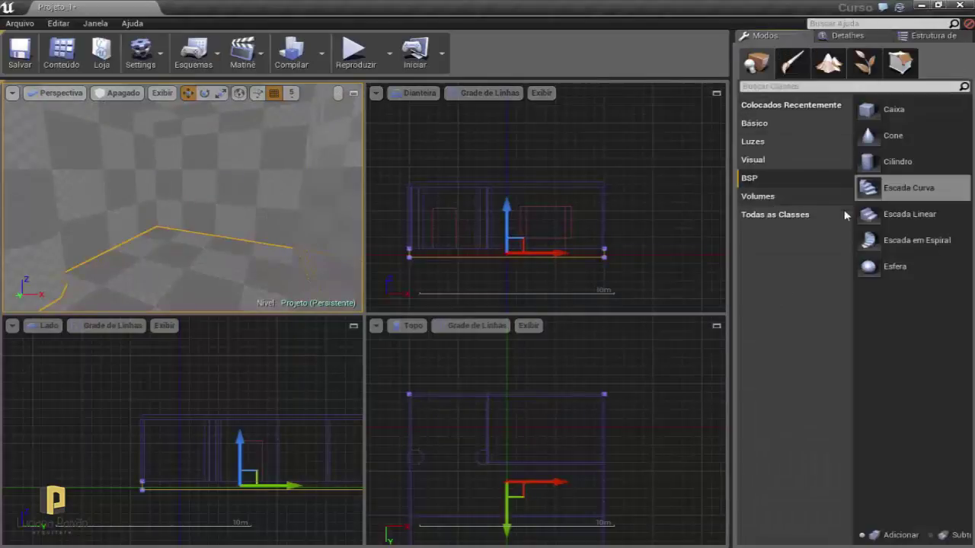
left_click_drag(883, 214, 142, 228)
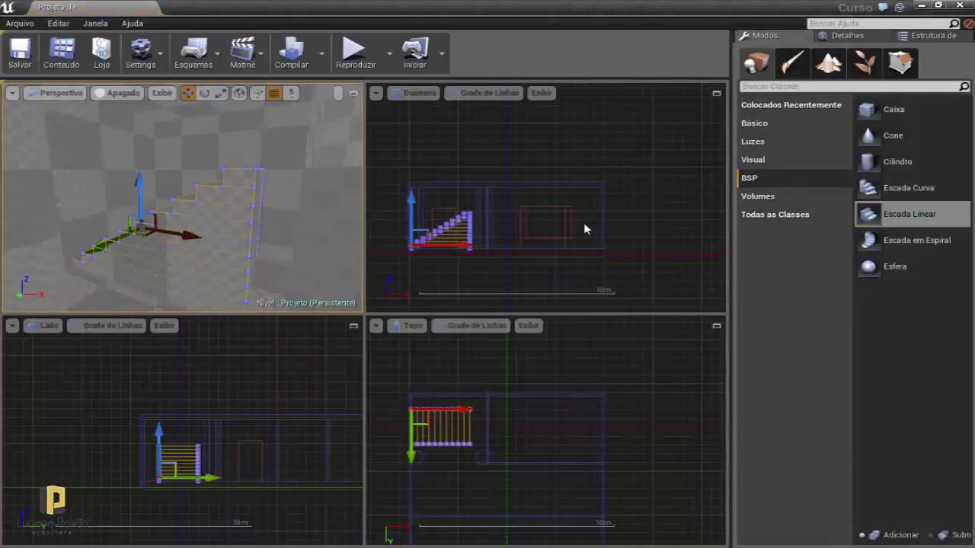
scroll(583, 228, "up", 5)
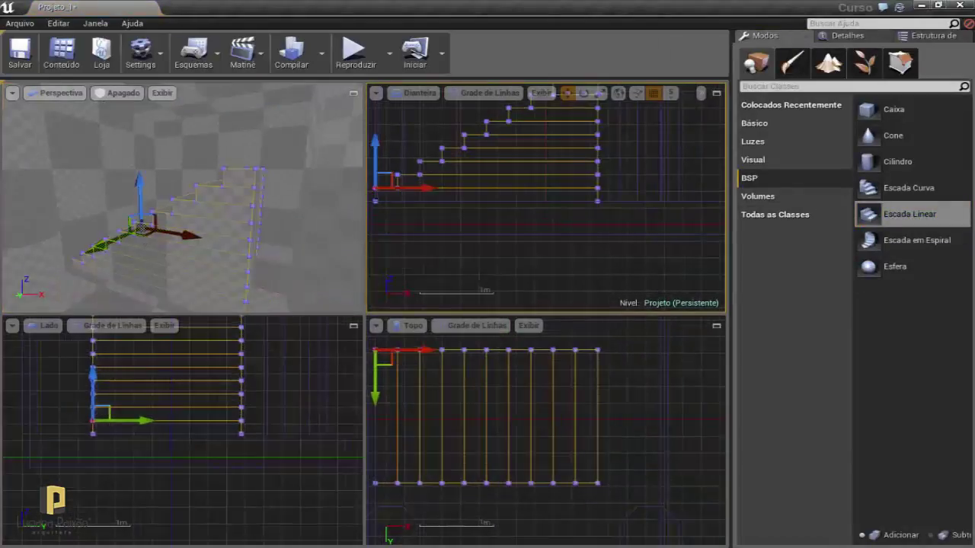
right_click_drag(385, 204, 465, 217)
right_click_drag(238, 184, 340, 179)
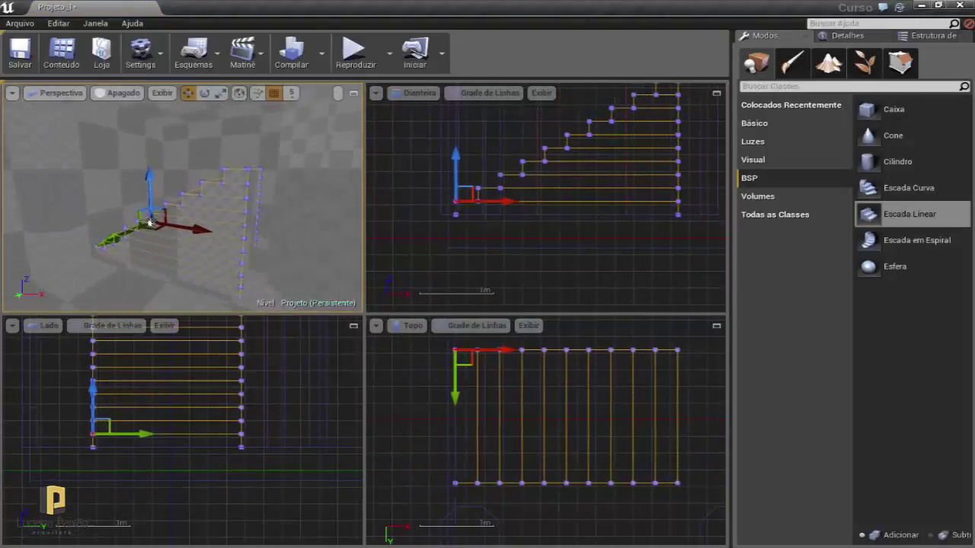
right_click_drag(240, 200, 305, 190)
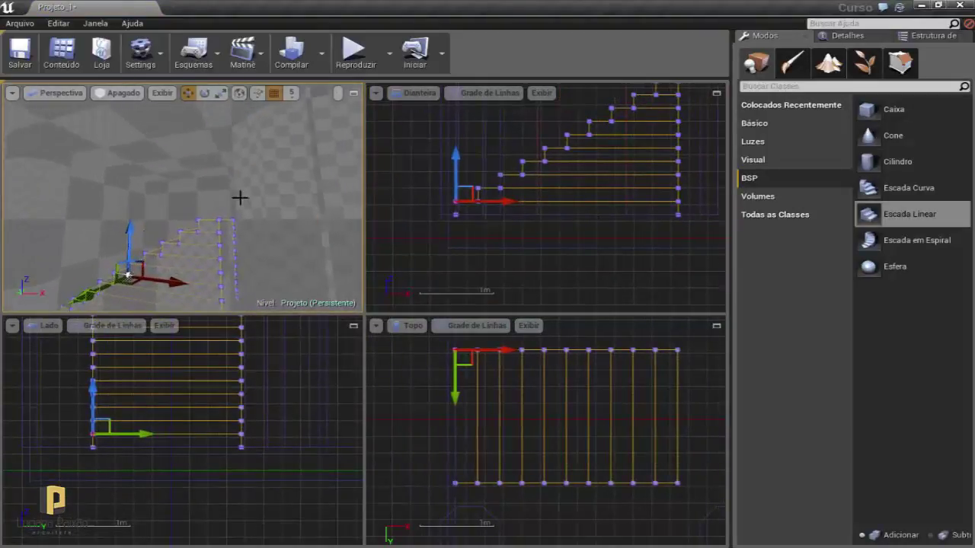
Set the staircase Step Width to 150 and Num Steps to 15.
left_click(844, 36)
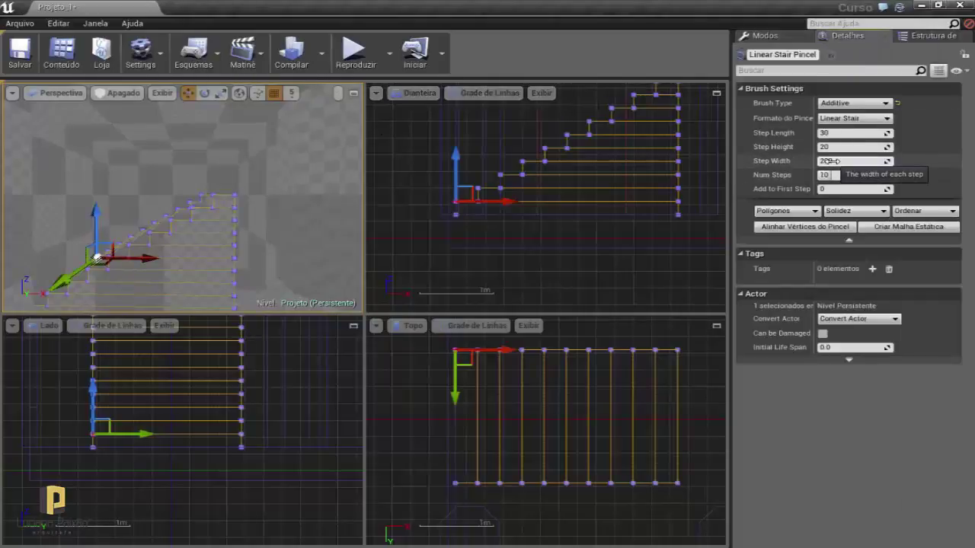
mouse_move(831, 160)
left_mouse_down()
mouse_move(899, 160)
mouse_move(887, 161)
left_mouse_up()
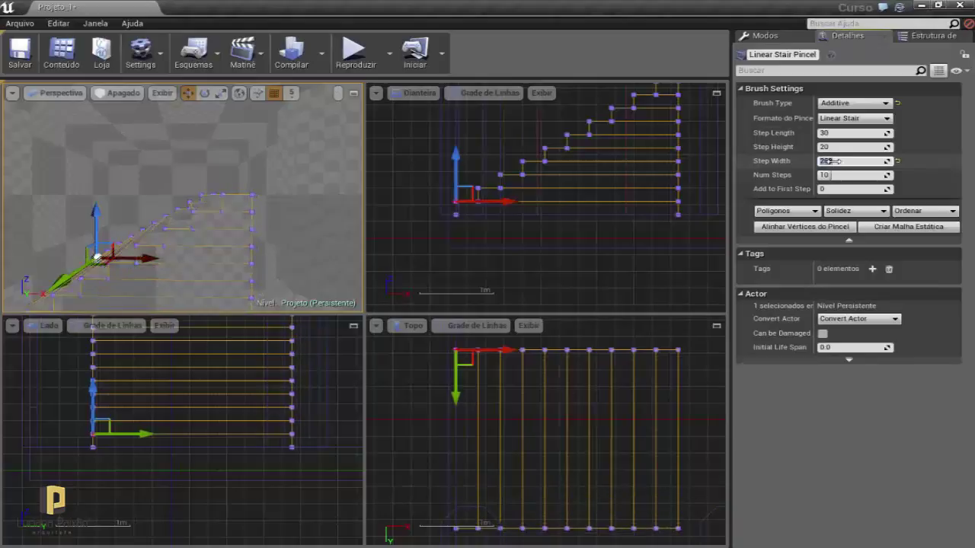
left_click_drag(831, 161, 834, 160)
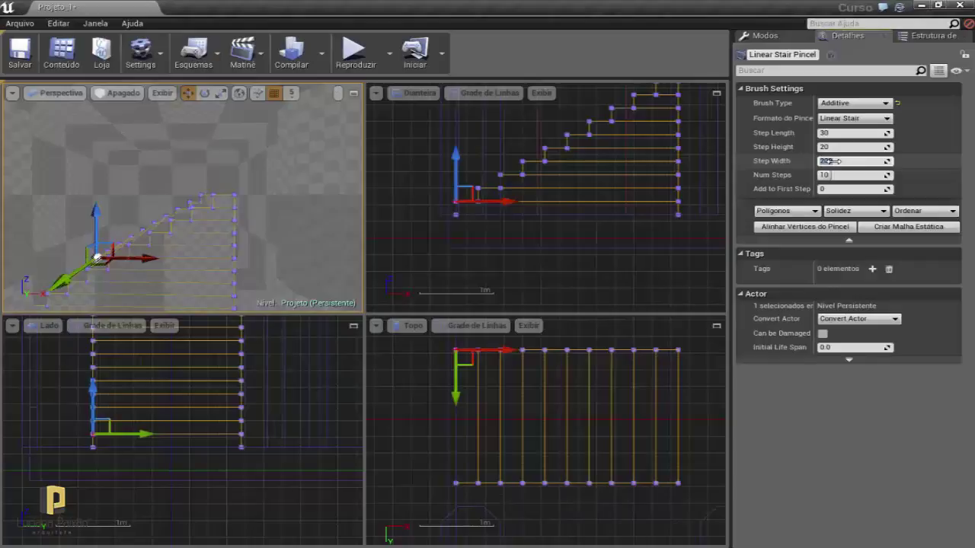
left_click_drag(832, 161, 827, 161)
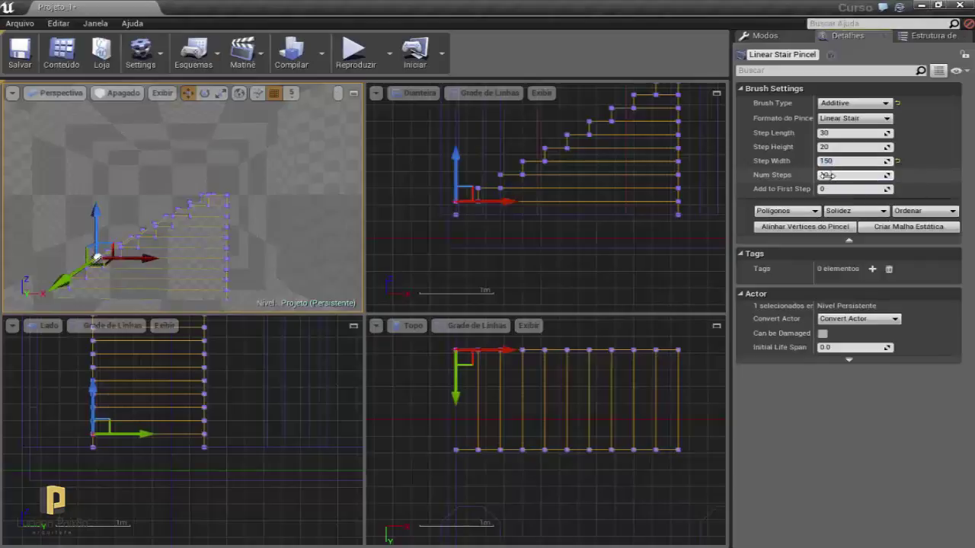
left_click_drag(826, 176, 833, 176)
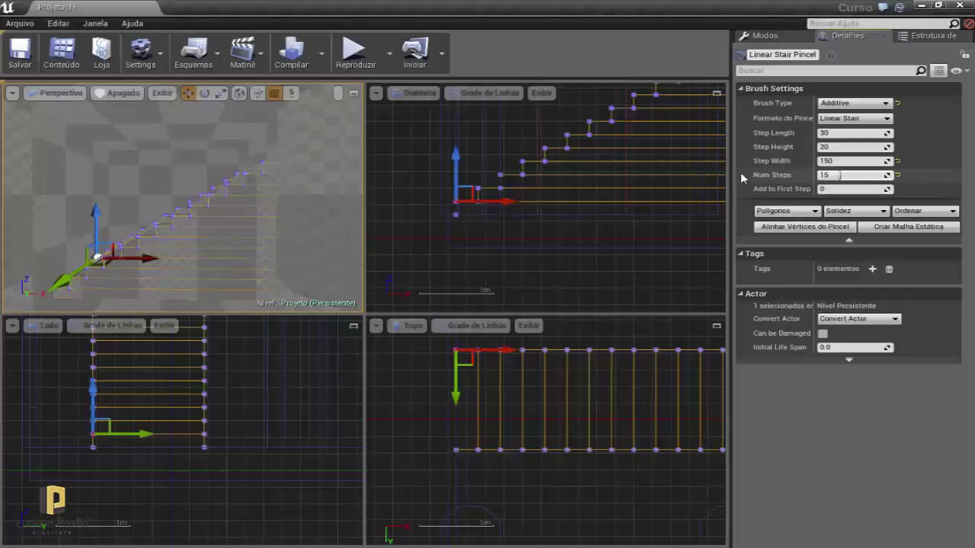
mouse_move(203, 237)
left_mouse_down()
mouse_move(353, 213)
mouse_move(320, 228)
left_mouse_up()
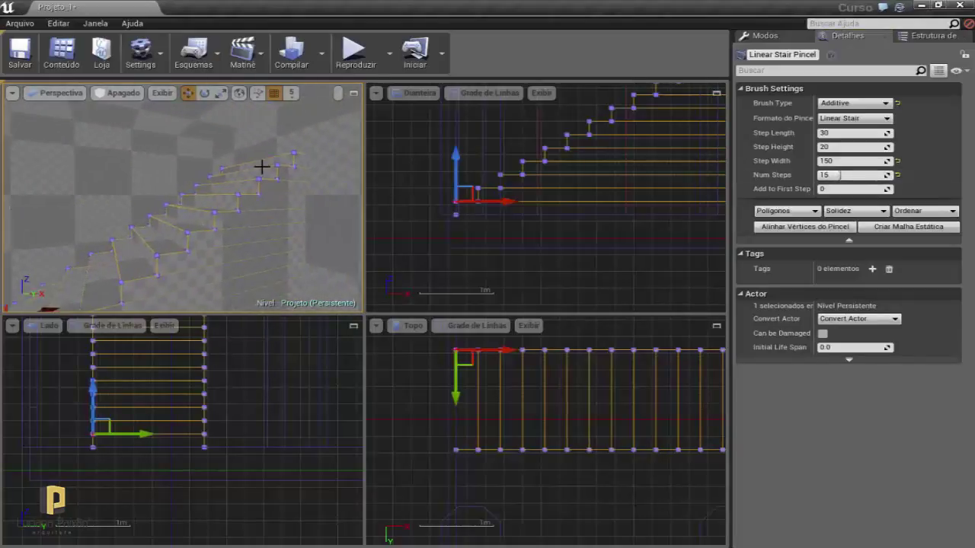
Set the staircase Step Length to 35 after trying step heights between 22 and 26.
left_click_drag(261, 166, 244, 191)
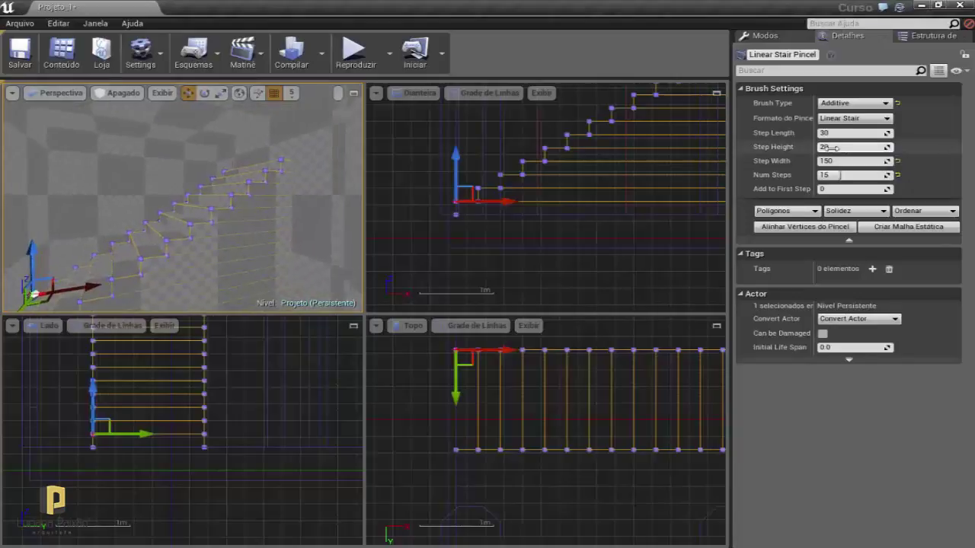
left_click_drag(853, 146, 868, 146)
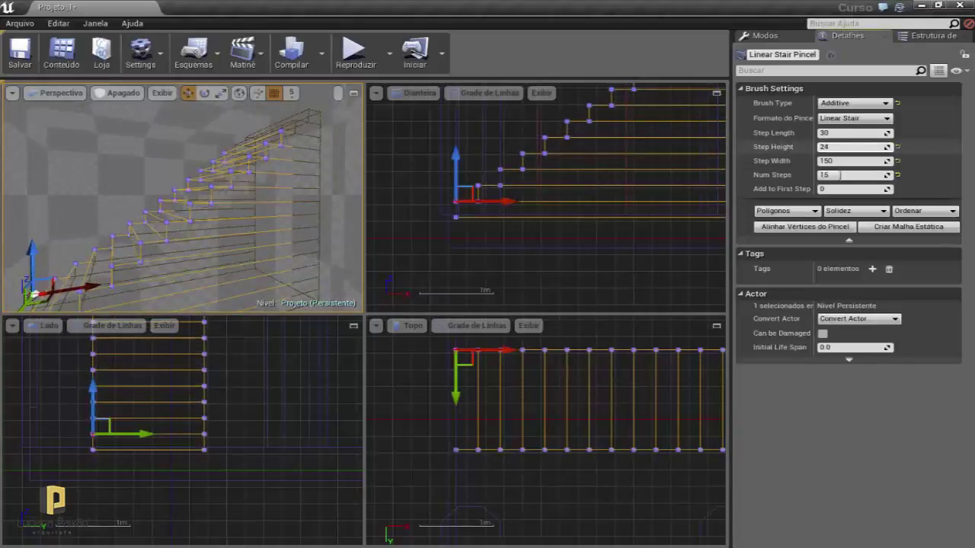
mouse_move(256, 187)
left_mouse_down()
mouse_move(236, 167)
mouse_move(190, 183)
left_mouse_up()
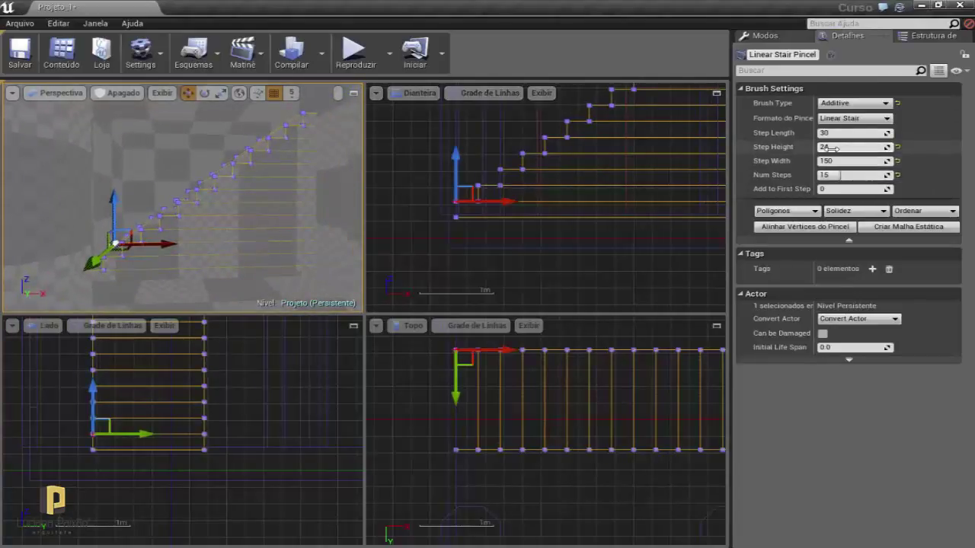
left_click_drag(853, 147, 849, 146)
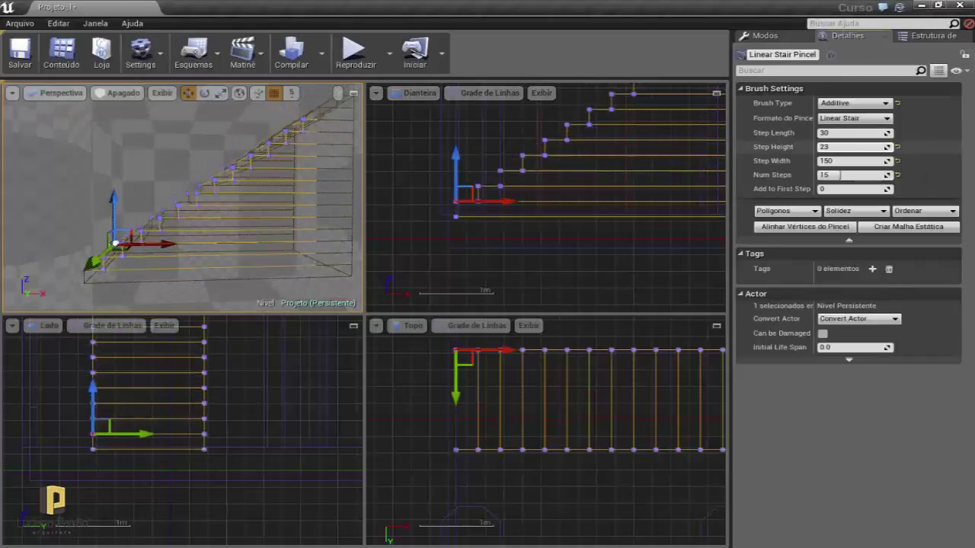
mouse_move(829, 147)
left_mouse_down()
mouse_move(815, 156)
mouse_move(847, 132)
left_mouse_up()
type("44")
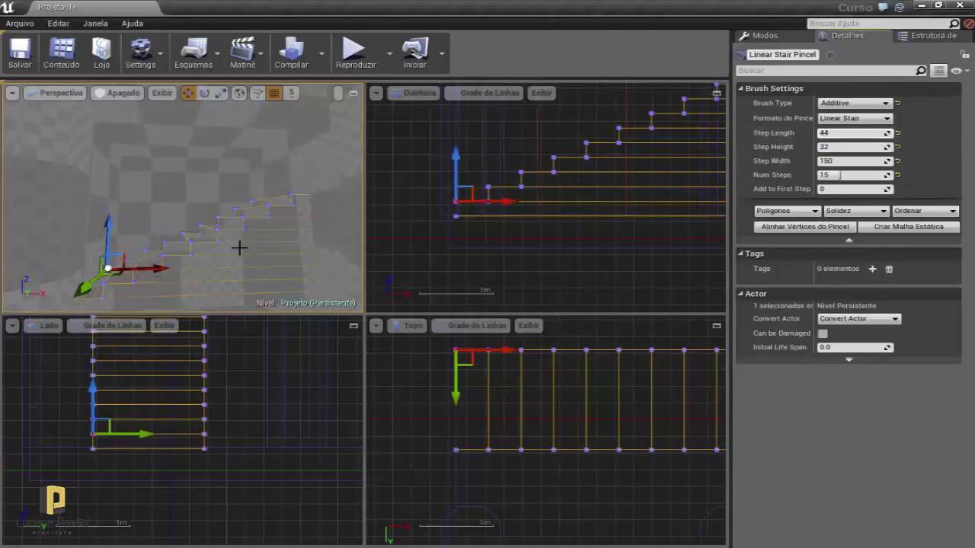
left_click_drag(240, 248, 242, 281)
type("35")
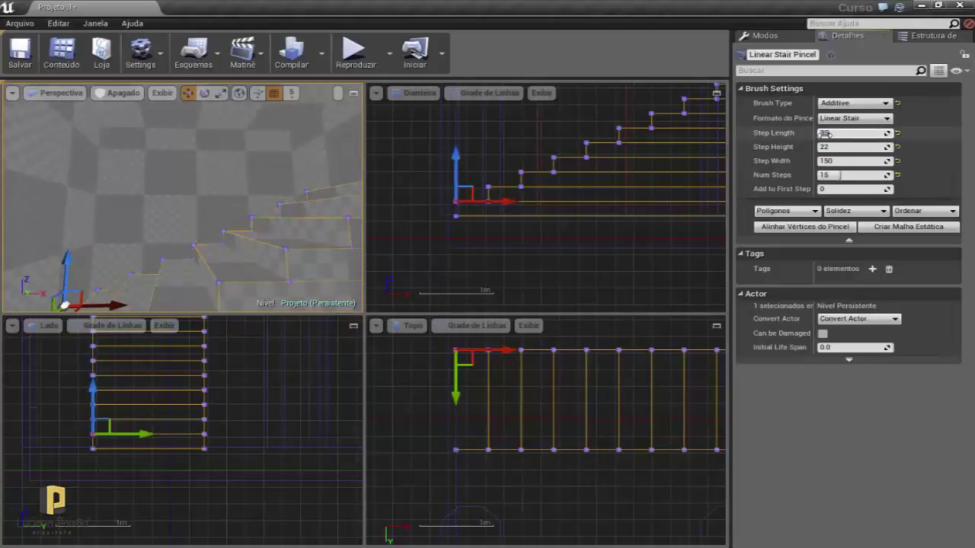
key("Return")
left_click_drag(317, 168, 318, 190)
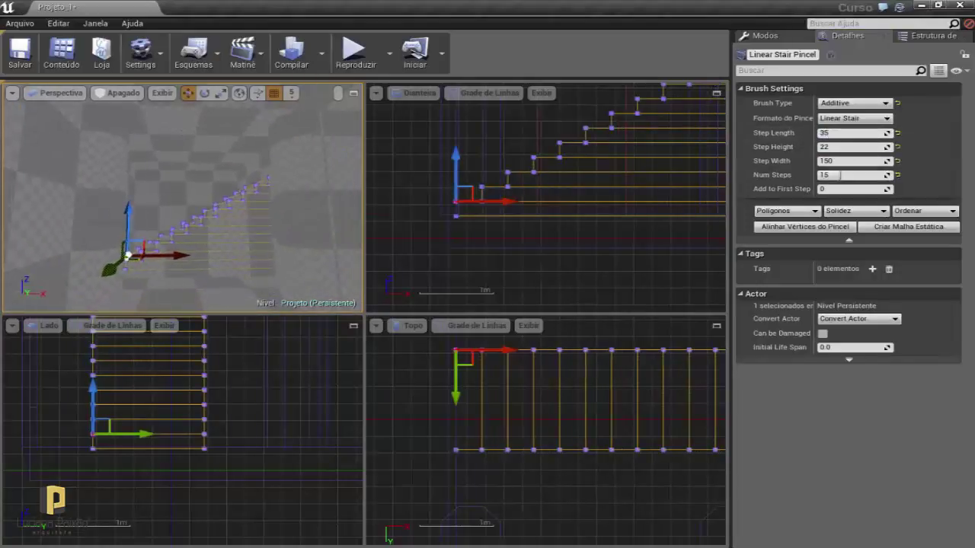
Settle the staircase Step Height at 23.
key("Tab")
type("25")
key("Return")
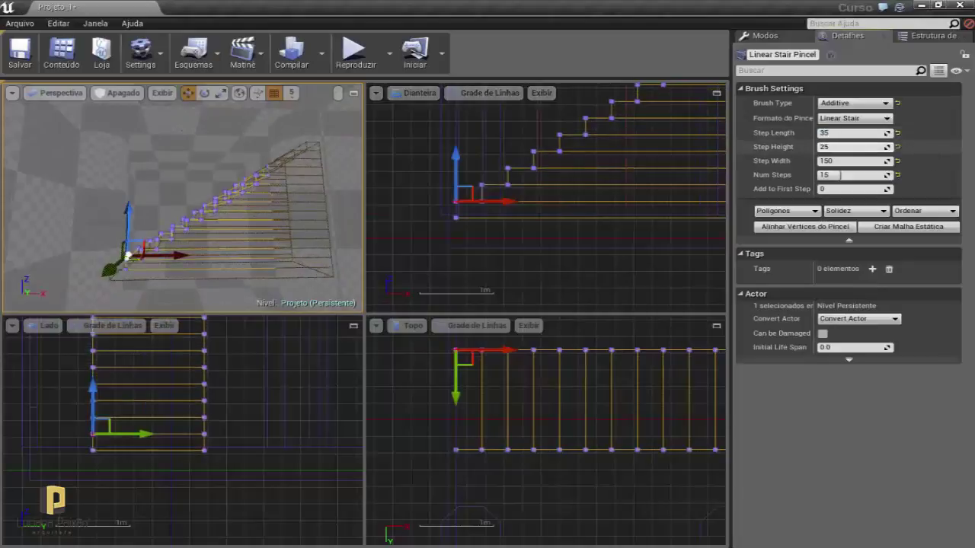
left_click_drag(849, 147, 857, 146)
scroll(564, 215, "up", 2)
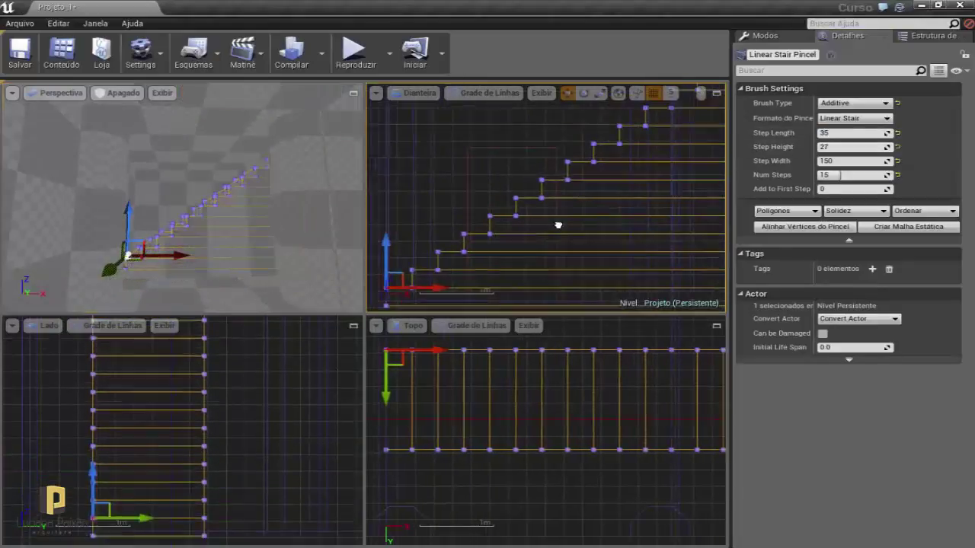
scroll(563, 215, "up", 2)
scroll(564, 215, "down", 4)
scroll(564, 214, "down", 1)
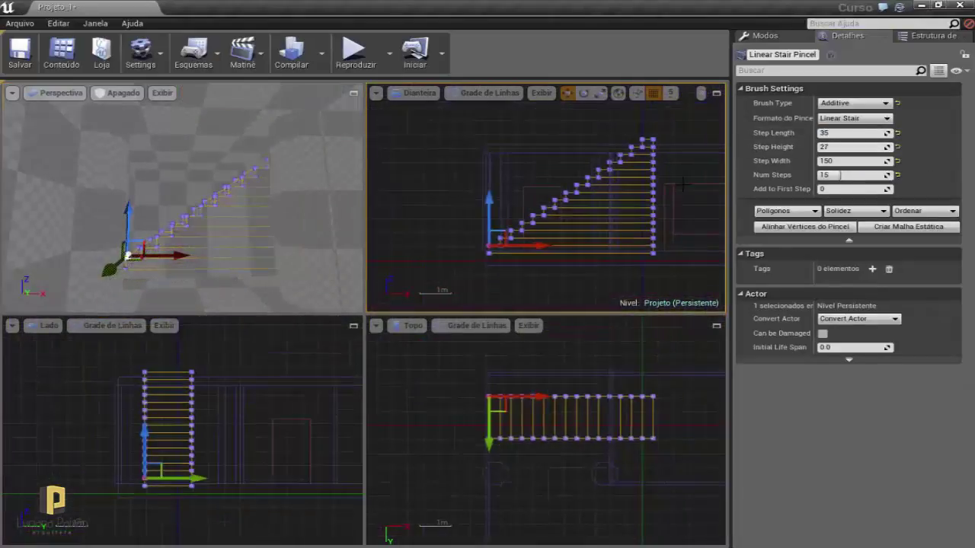
type("0")
left_click_drag(849, 146, 838, 146)
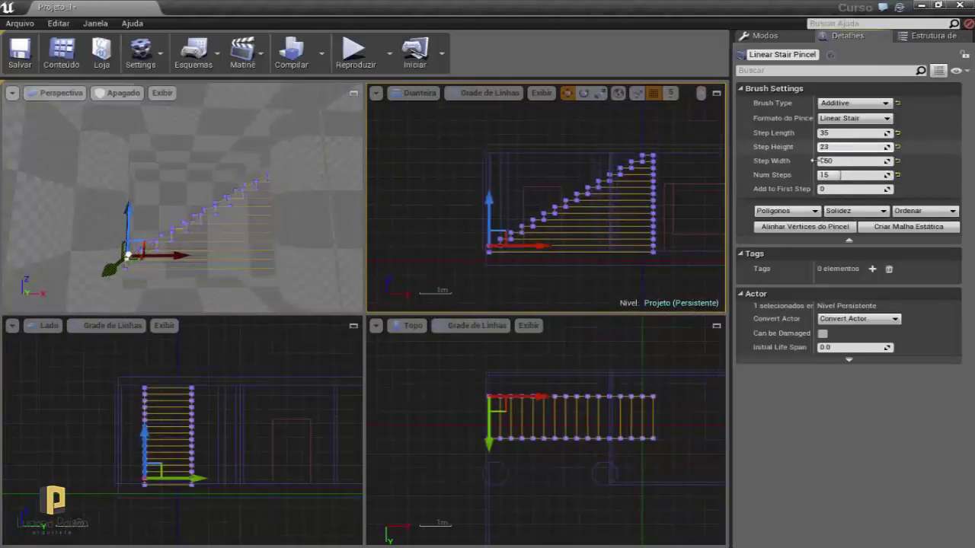
Select the staircase brush and raise it slightly along Z.
left_click(442, 215)
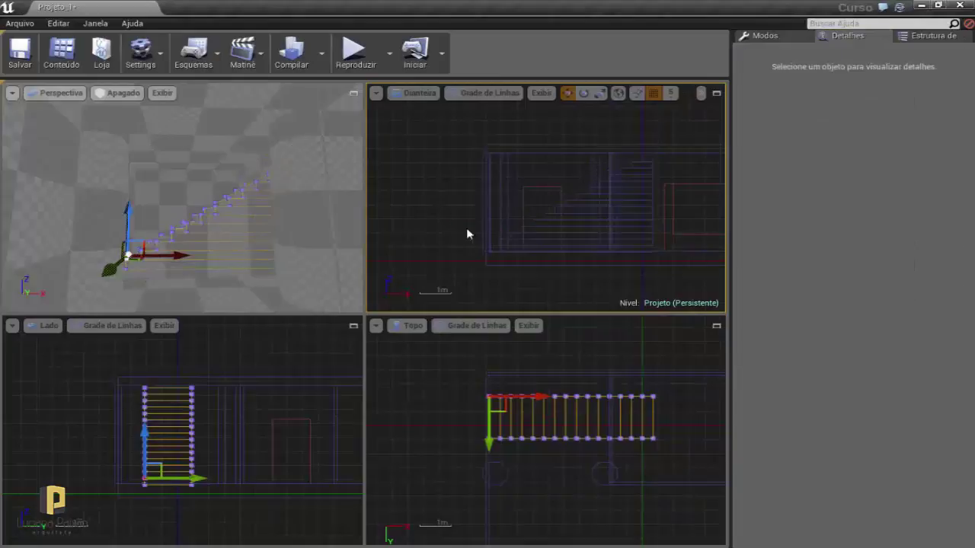
scroll(483, 238, "up", 2)
scroll(520, 242, "up", 2)
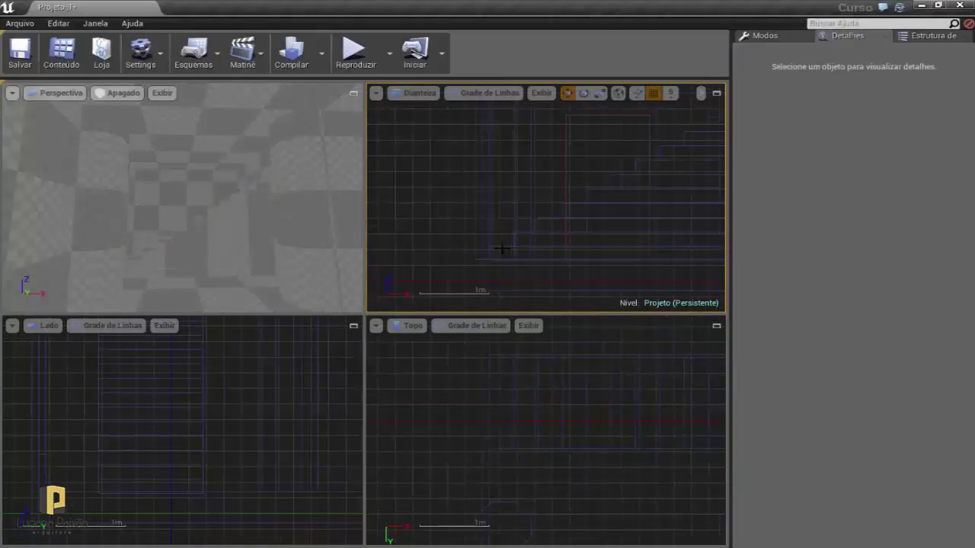
left_click(499, 251)
scroll(499, 254, "up", 2)
scroll(498, 255, "up", 2)
scroll(498, 258, "up", 2)
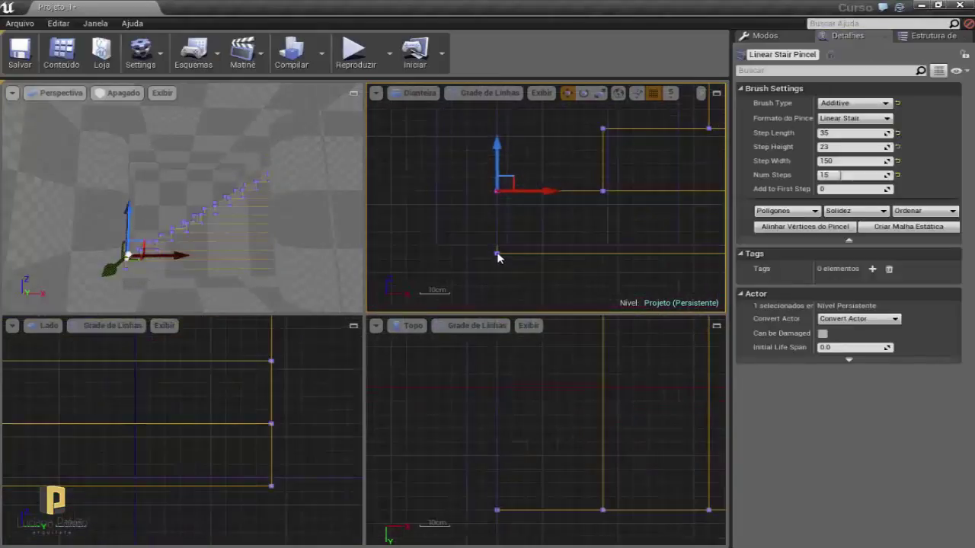
left_click_drag(499, 258, 418, 244)
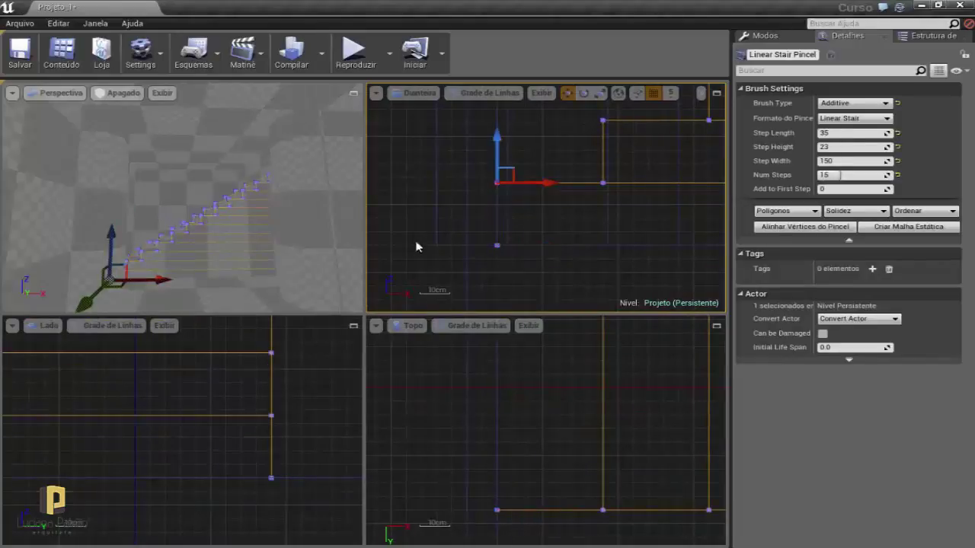
mouse_move(214, 269)
left_mouse_down()
mouse_move(217, 202)
mouse_move(89, 247)
left_mouse_up()
Rotate the staircase -90° into its final orientation and deselect it.
key("e")
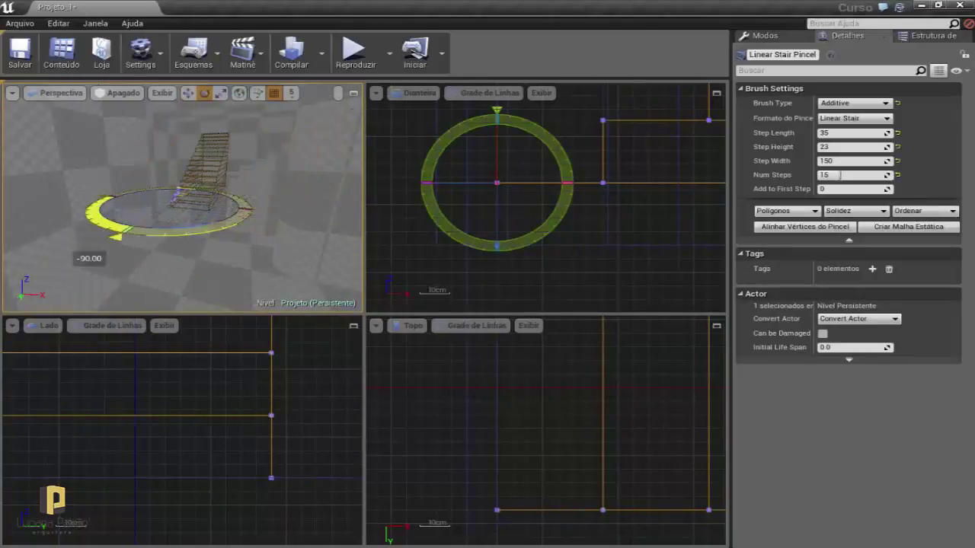
key("w")
mouse_move(213, 244)
left_mouse_down()
mouse_move(251, 176)
mouse_move(130, 243)
mouse_move(106, 183)
left_mouse_up()
left_click(118, 233)
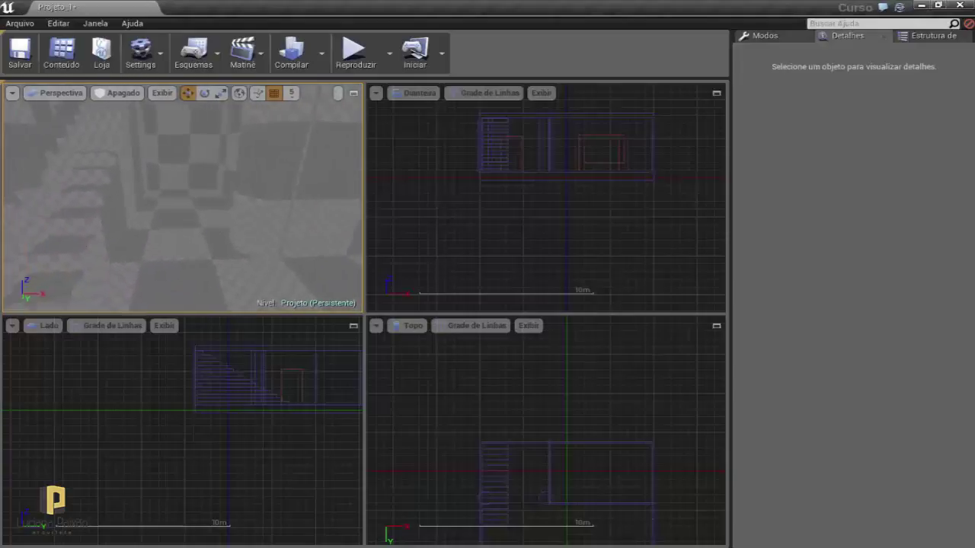
Select Cylinder Pincel2 and slide the column along X away from the staircase.
left_click(91, 184)
left_click_drag(137, 210, 130, 208)
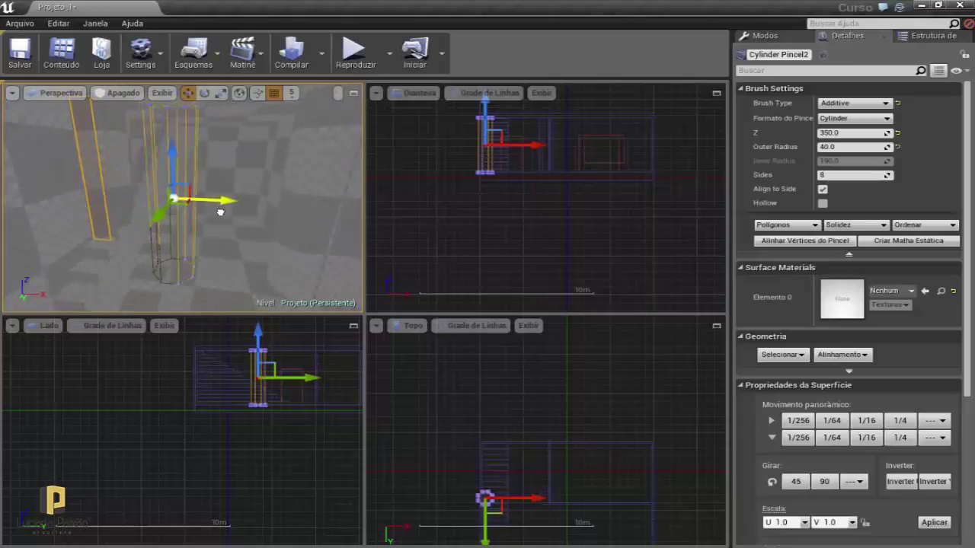
mouse_move(244, 215)
left_mouse_down()
mouse_move(206, 233)
mouse_move(195, 192)
left_mouse_up()
key("Delete")
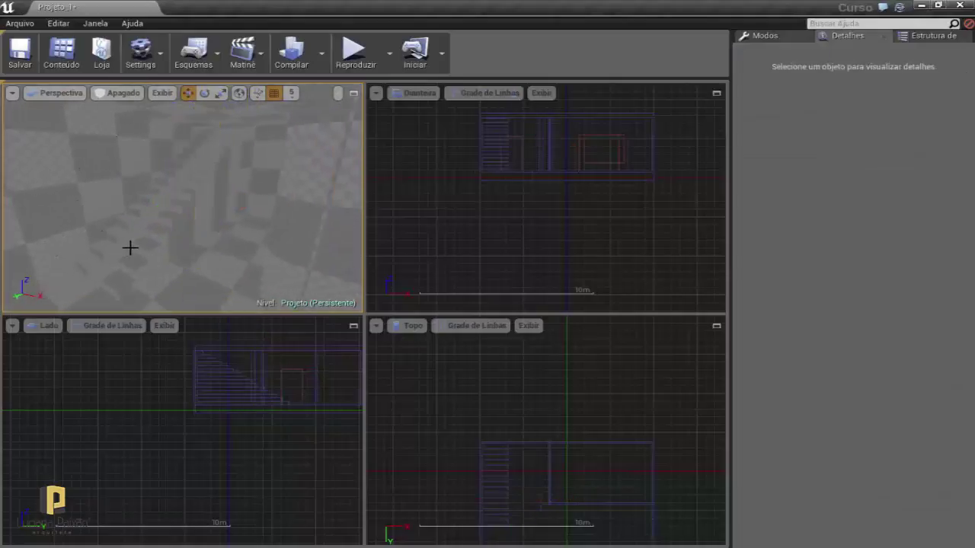
key("ctrl+z")
mouse_move(154, 227)
left_mouse_down()
mouse_move(175, 221)
mouse_move(190, 183)
mouse_move(118, 229)
mouse_move(199, 210)
mouse_move(88, 251)
left_mouse_up()
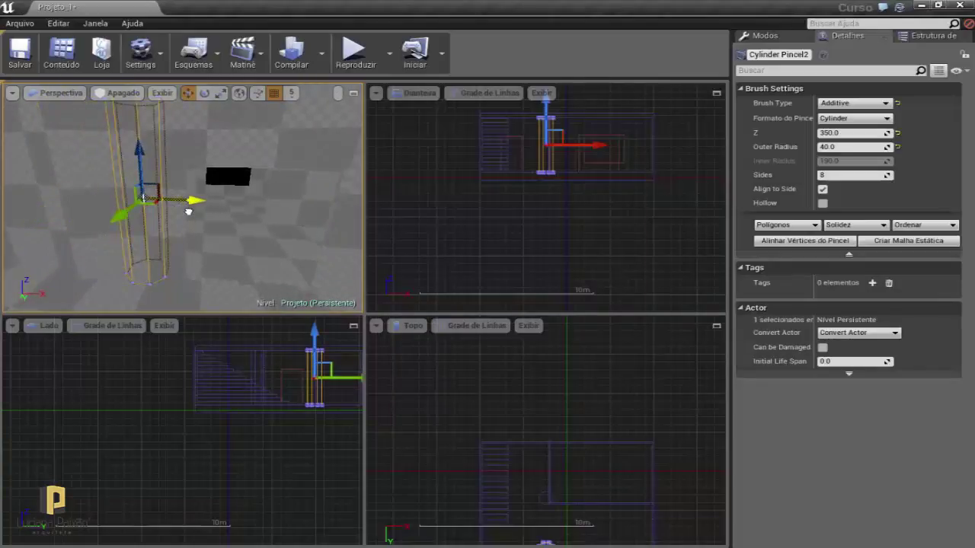
left_click_drag(188, 211, 243, 250)
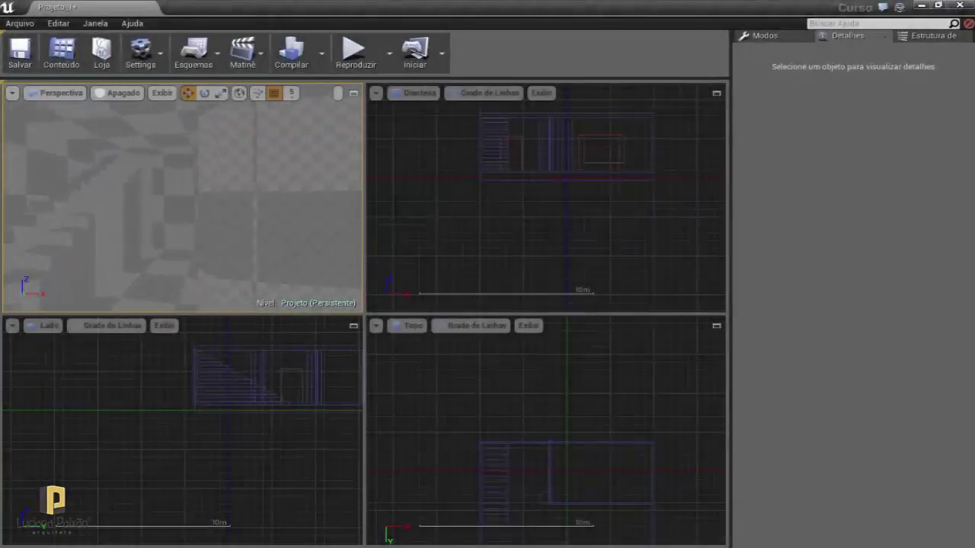
left_click(201, 215)
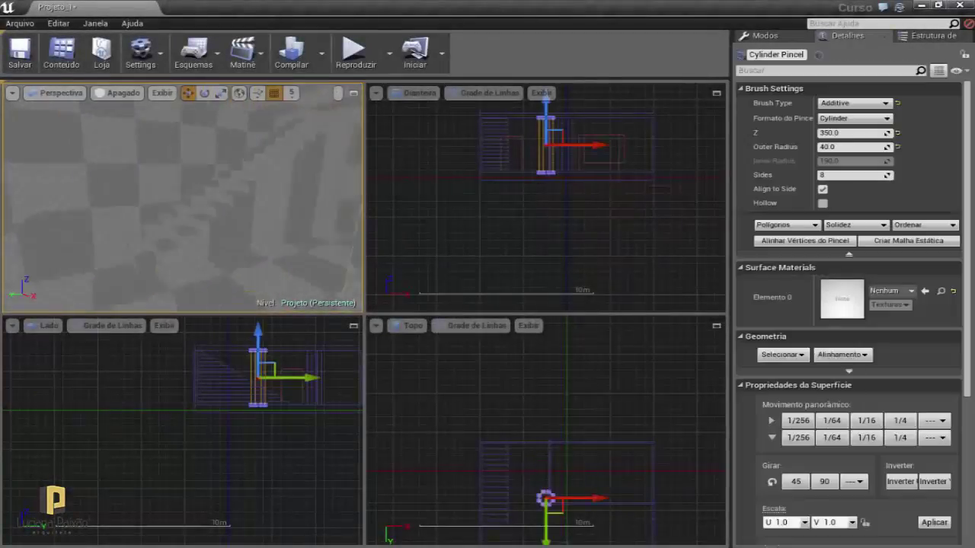
right_click_drag(200, 215, 200, 216)
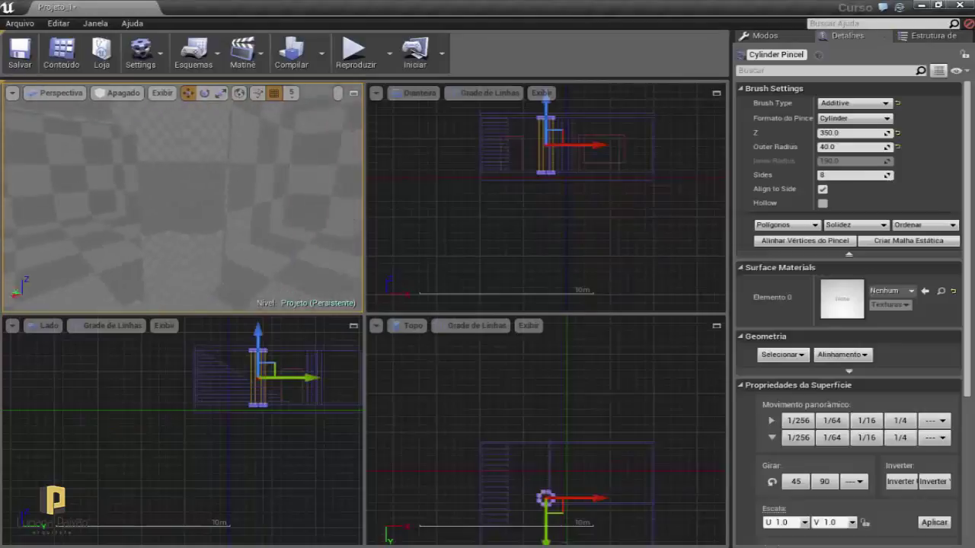
right_click_drag(324, 202, 285, 200)
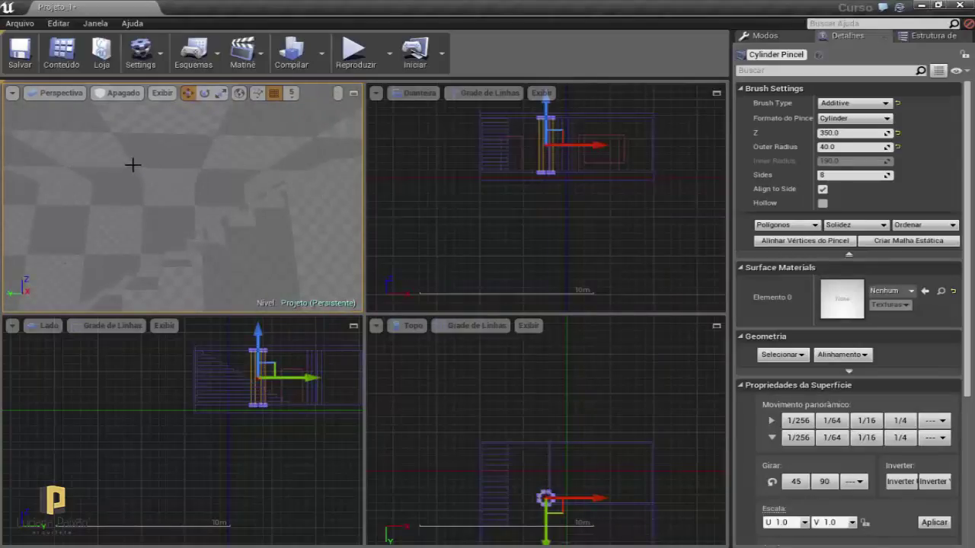
right_click_drag(133, 165, 132, 165)
left_click(273, 431)
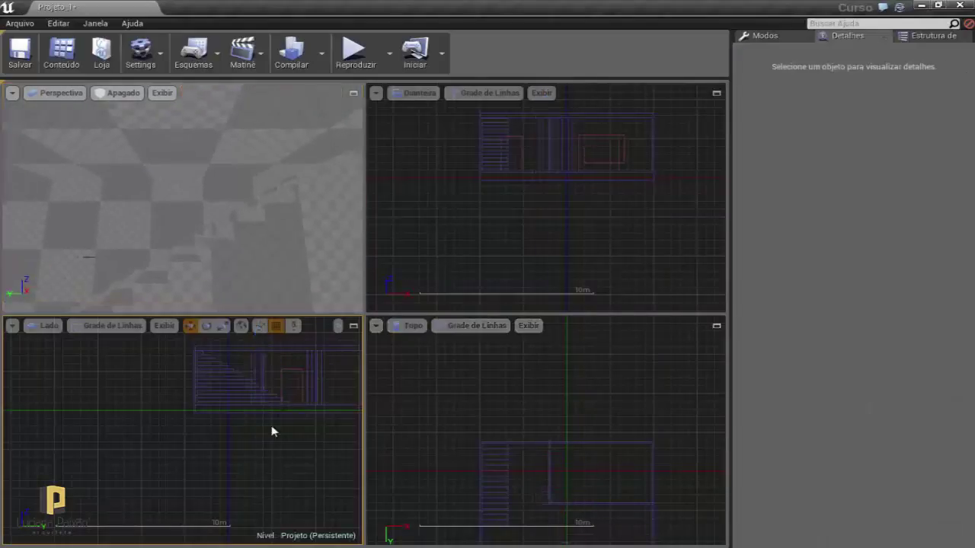
left_click(285, 386)
Shift the front and perspective views across the room and deselect the box brush.
right_click_drag(533, 235, 557, 256)
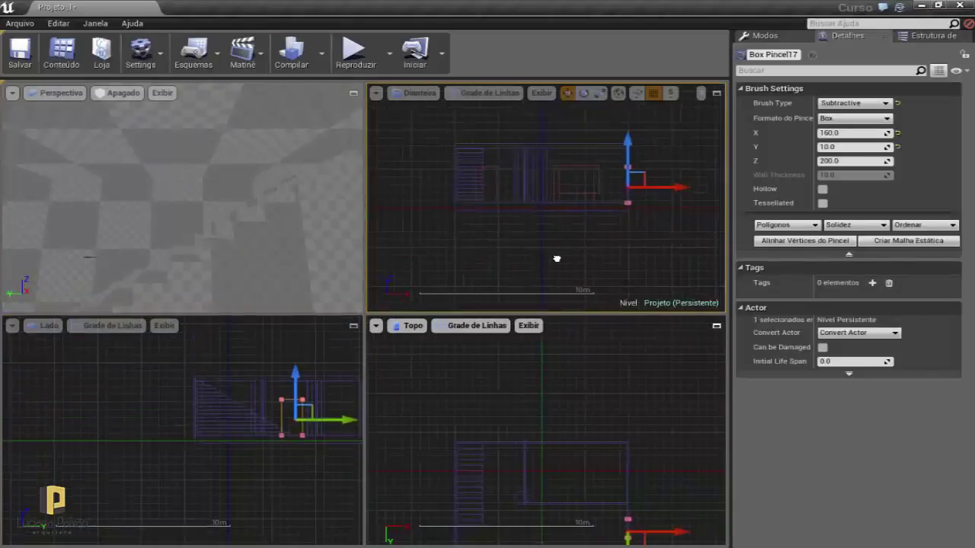
right_click_drag(261, 187, 260, 182)
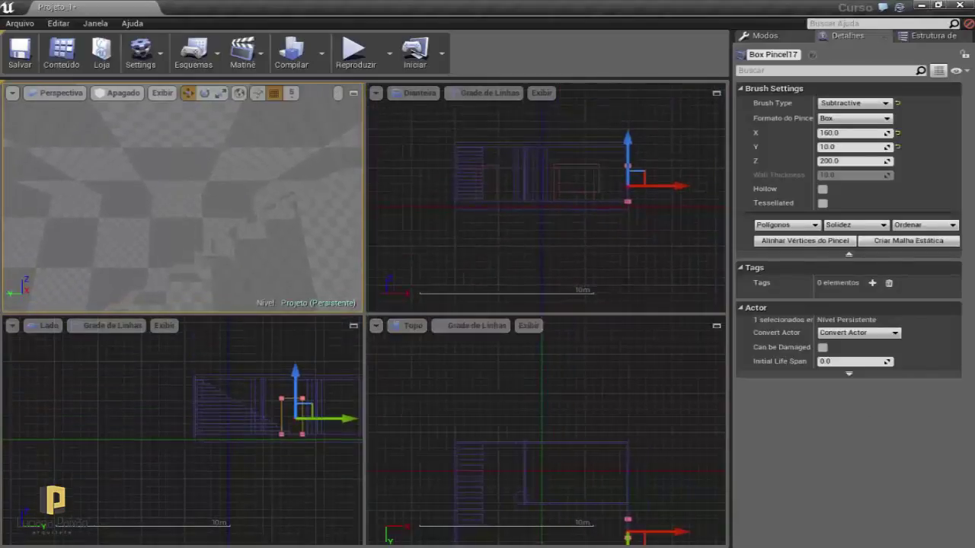
right_click_drag(276, 128, 274, 136)
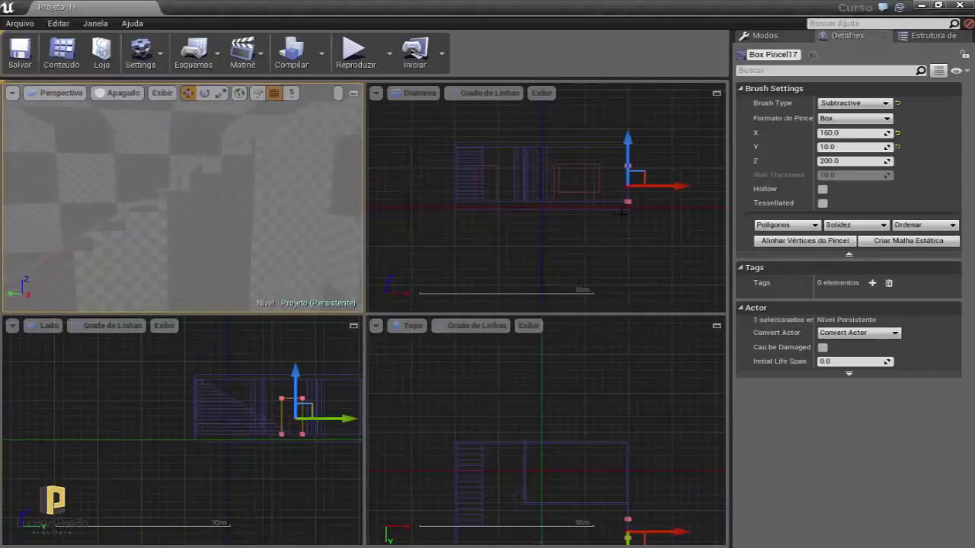
left_click(596, 236)
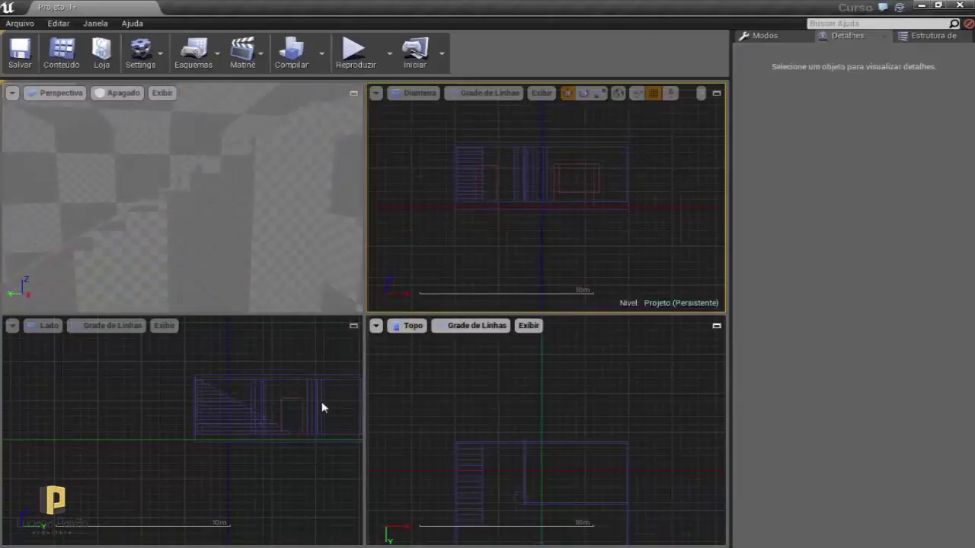
Select the other subtractive box opening and frame it, looking down toward the stairs.
left_click(495, 177)
right_click_drag(463, 242, 535, 272)
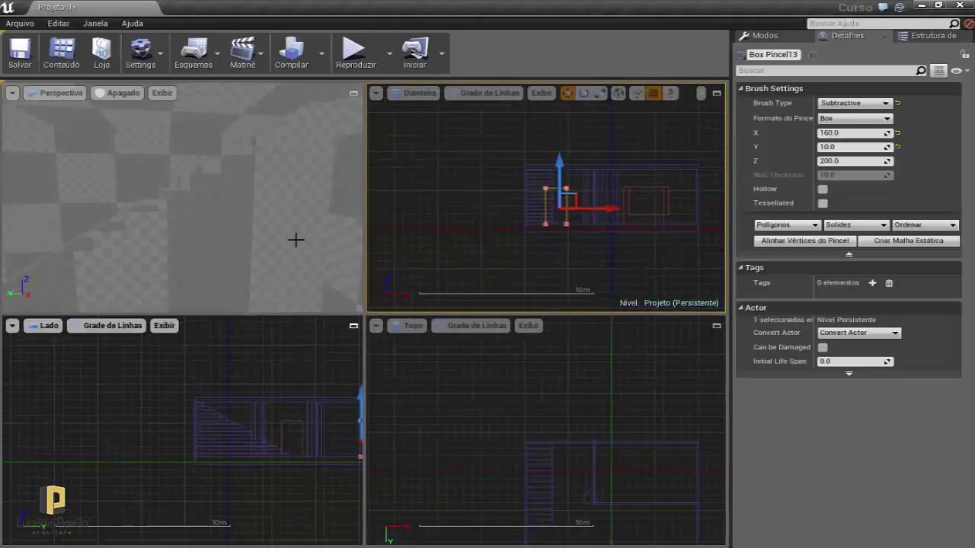
right_click_drag(297, 239, 296, 228)
mouse_move(228, 421)
right_mouse_down()
mouse_move(81, 483)
mouse_move(61, 452)
right_mouse_up()
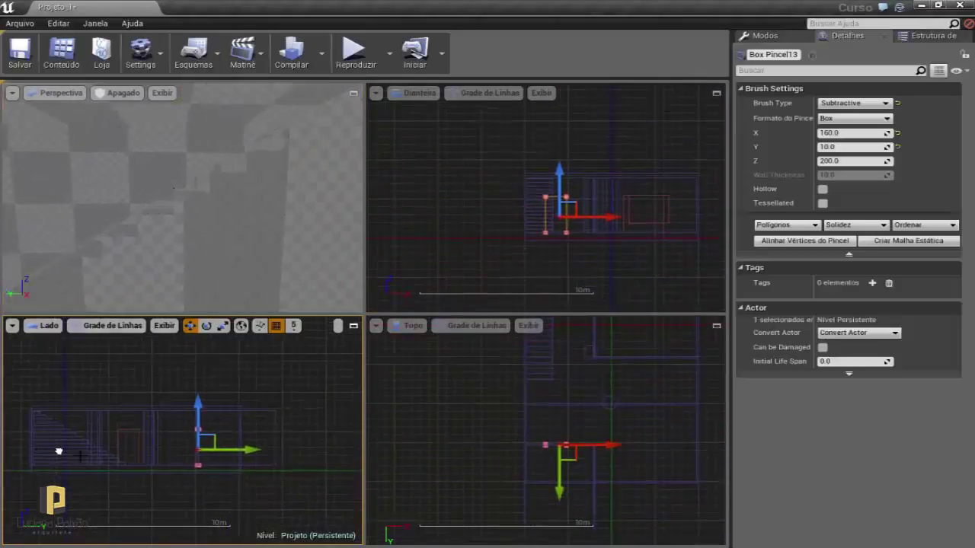
right_click_drag(460, 409, 492, 452)
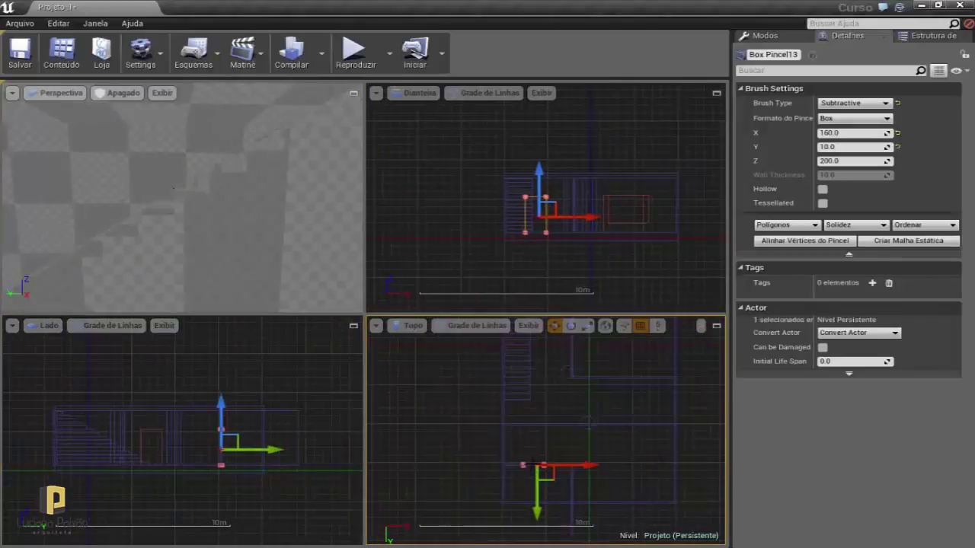
right_click_drag(526, 371, 548, 431)
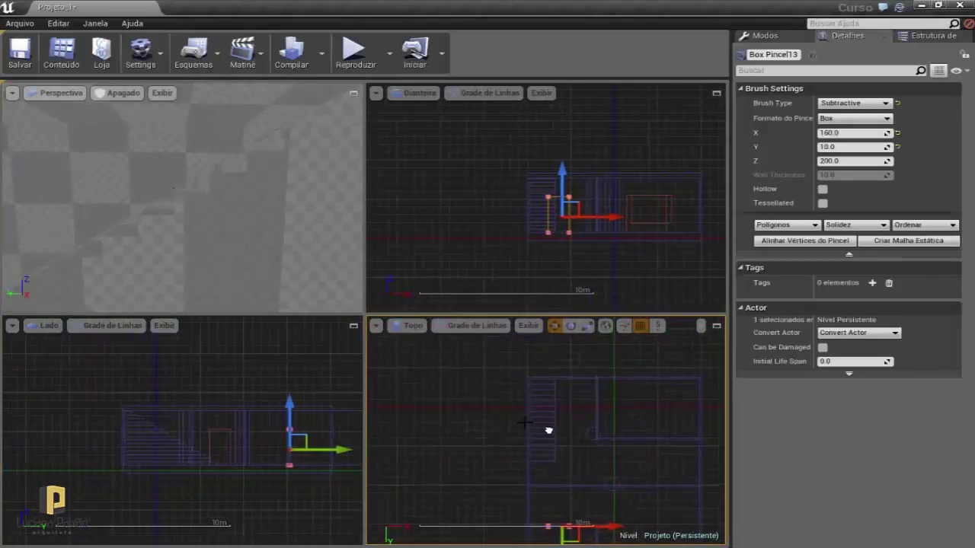
right_click_drag(173, 187, 208, 258)
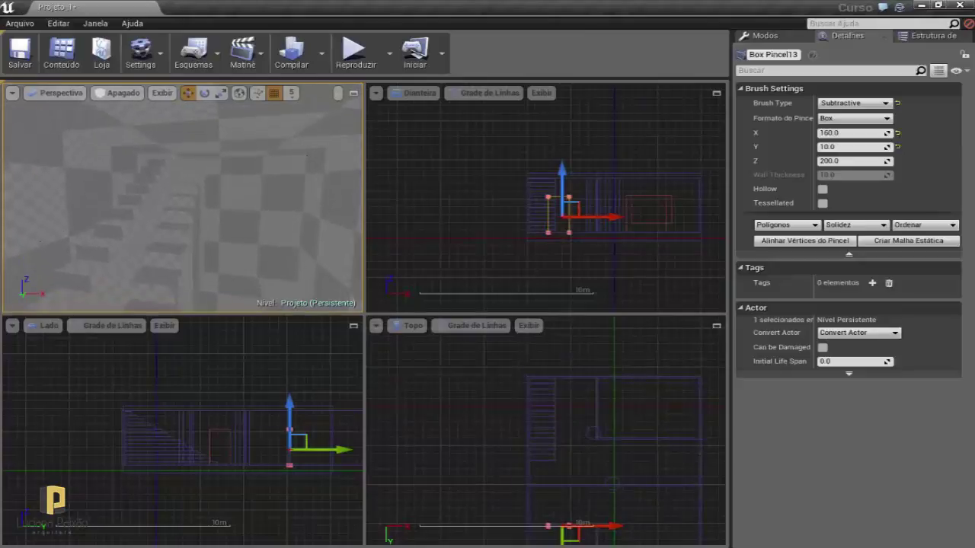
Paste a copy of the subtractive box brush beside the staircase with Colar Aqui.
left_click(206, 180)
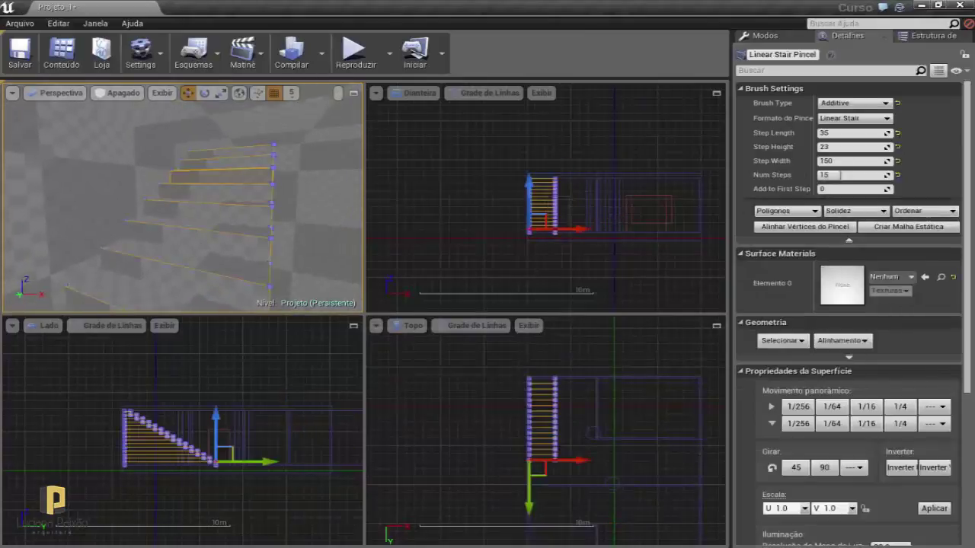
right_click_drag(182, 198, 198, 228)
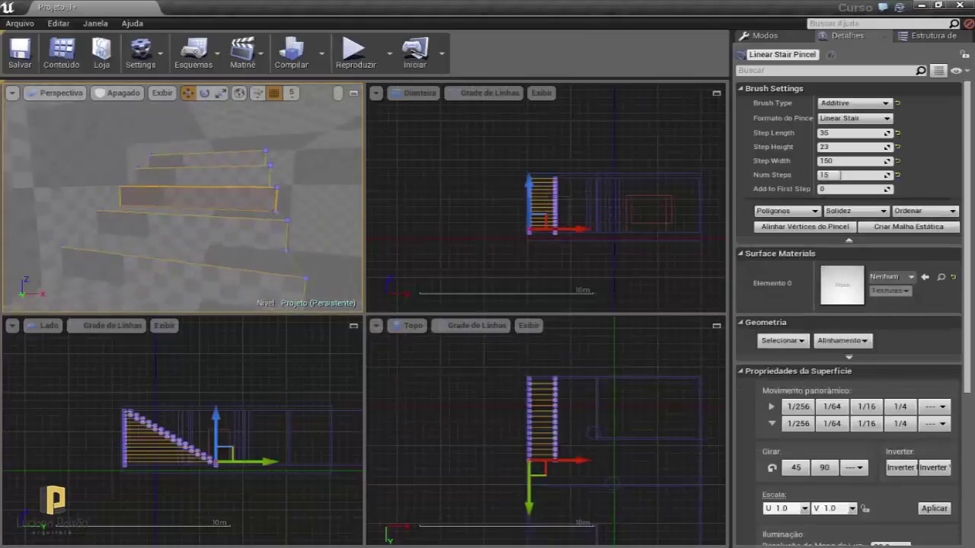
right_click(190, 233)
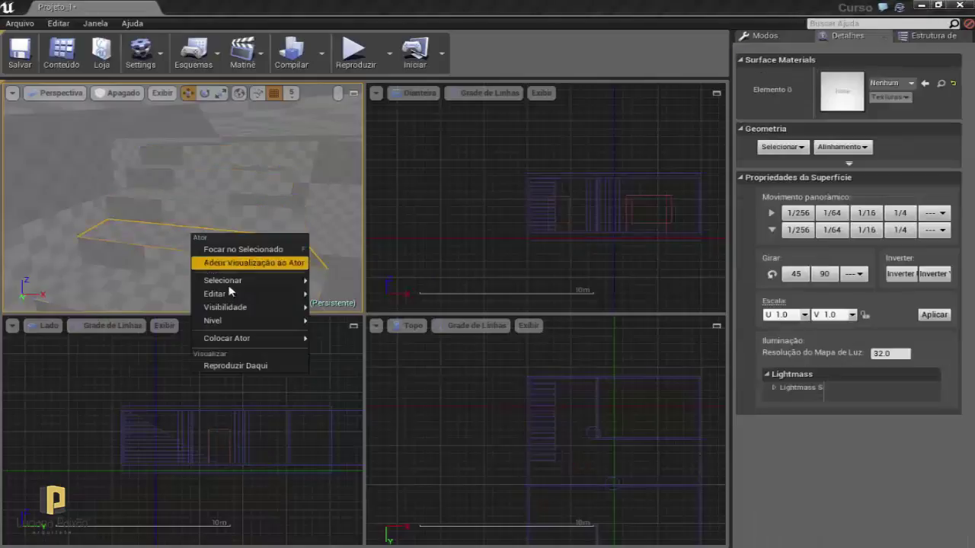
mouse_move(297, 294)
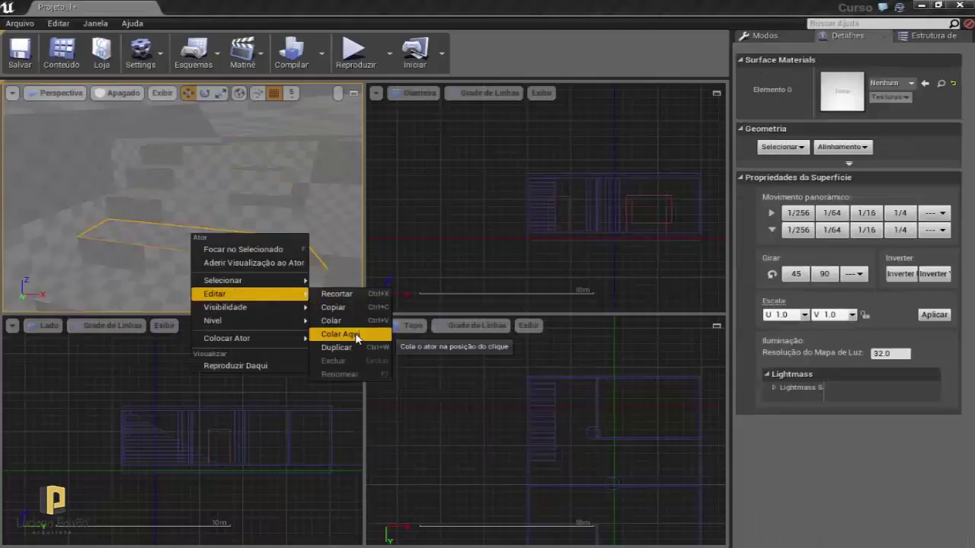
left_click(357, 338)
mouse_move(268, 181)
right_mouse_down()
mouse_move(268, 190)
mouse_move(294, 157)
right_mouse_up()
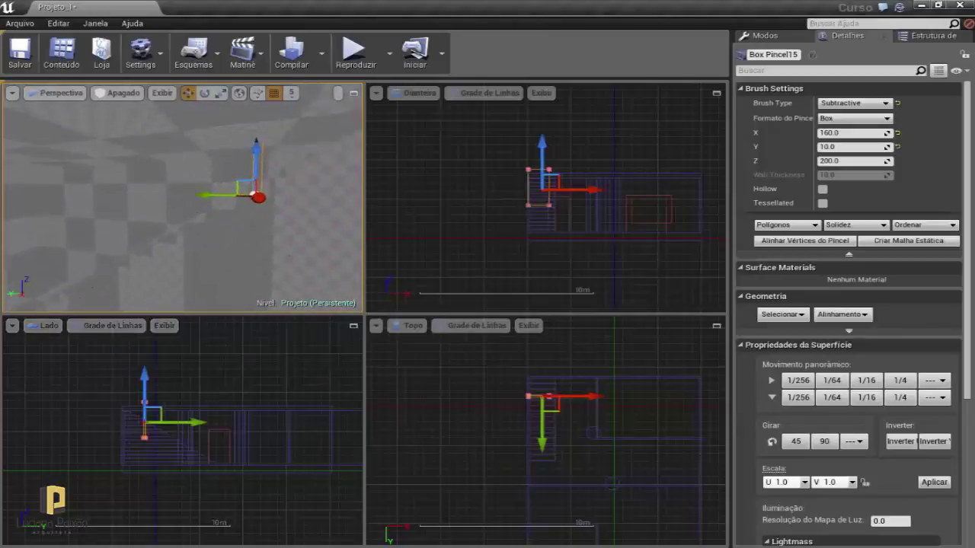
Rotate the pasted brush 90° to lie flat and raise it above the steps.
key("e")
left_click_drag(236, 139, 297, 134)
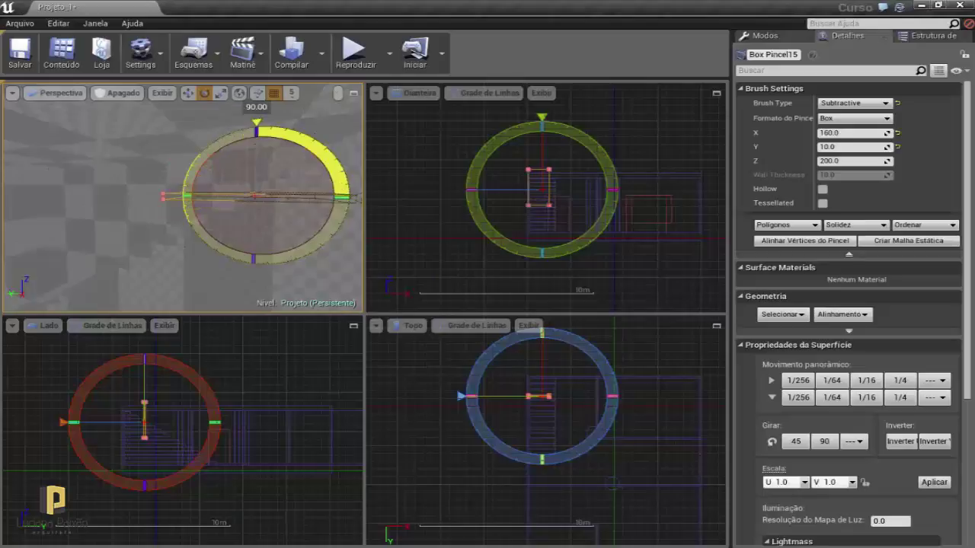
key("w")
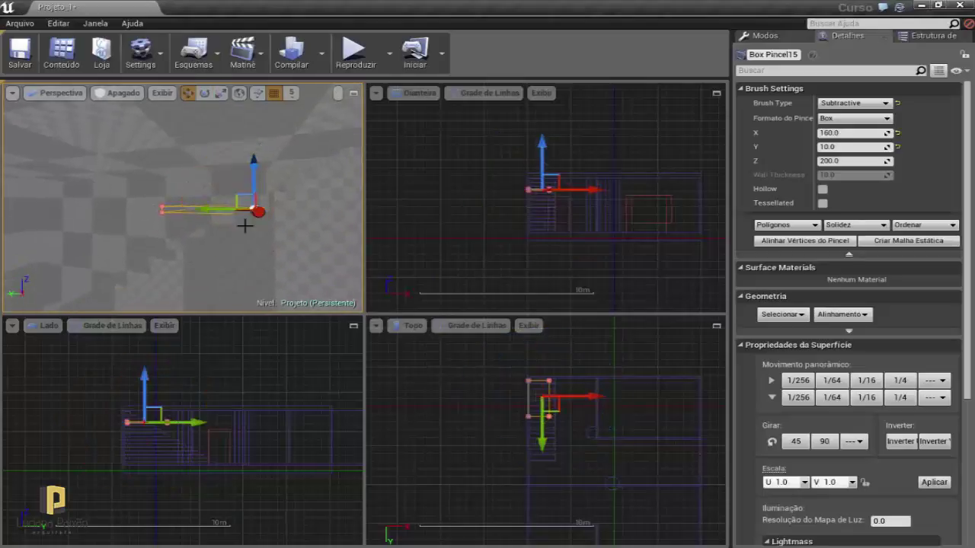
right_click_drag(245, 123, 245, 133)
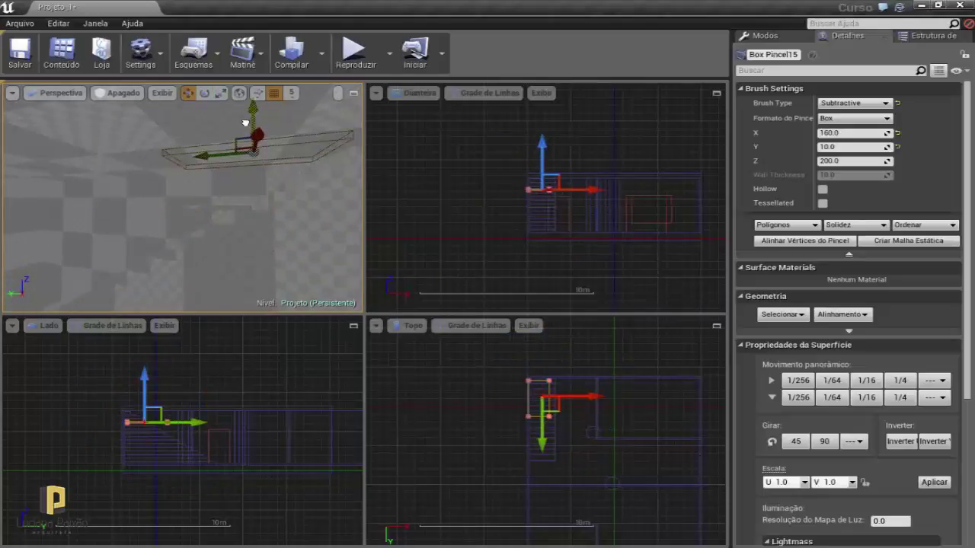
left_click_drag(245, 122, 359, 174)
scroll(498, 200, "up", 3)
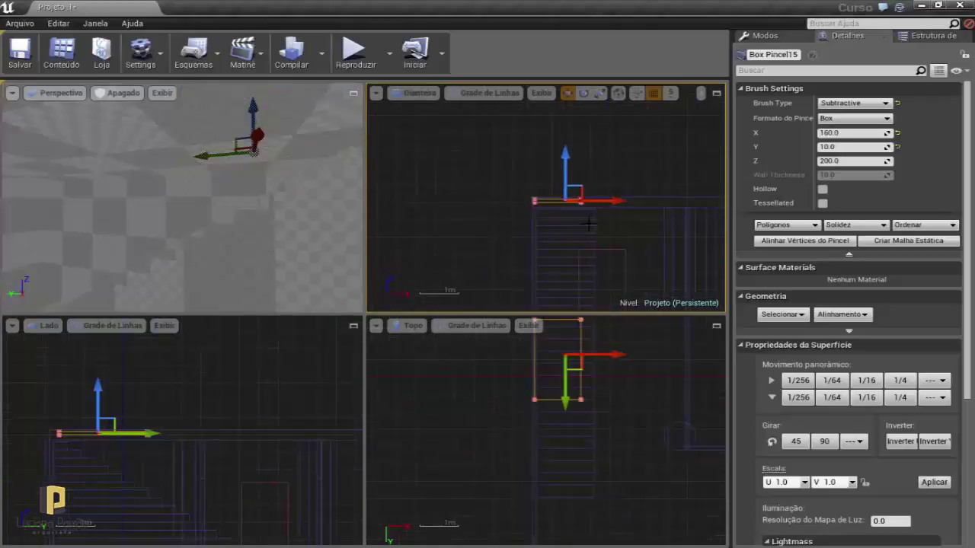
scroll(510, 187, "up", 3)
scroll(525, 167, "up", 3)
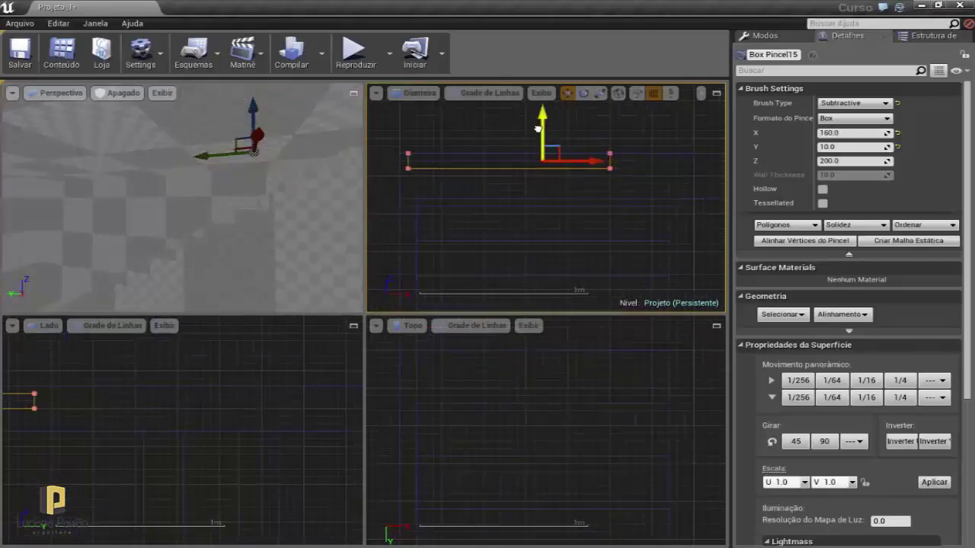
Switch the editor into Geometry Editing mode.
left_click(929, 37)
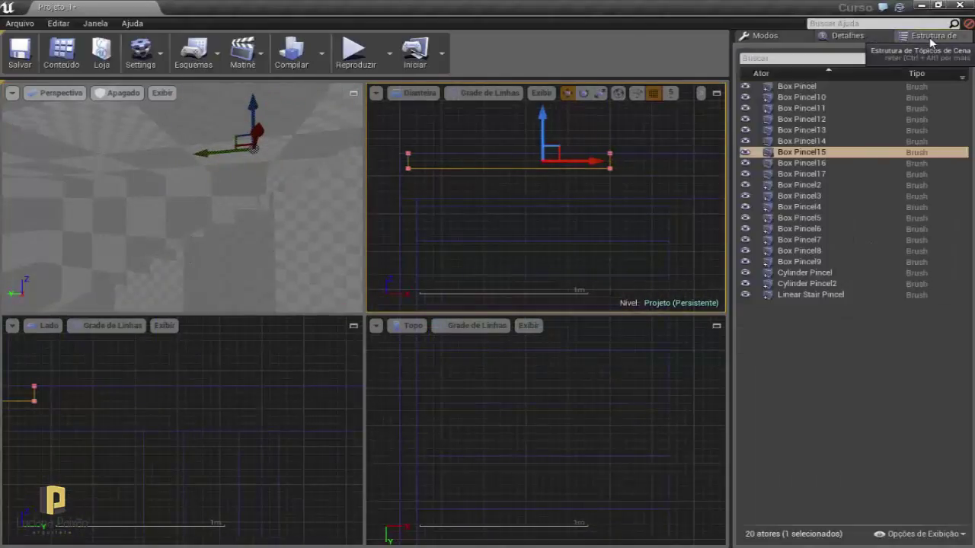
left_click(838, 36)
left_click(774, 38)
left_click(900, 63)
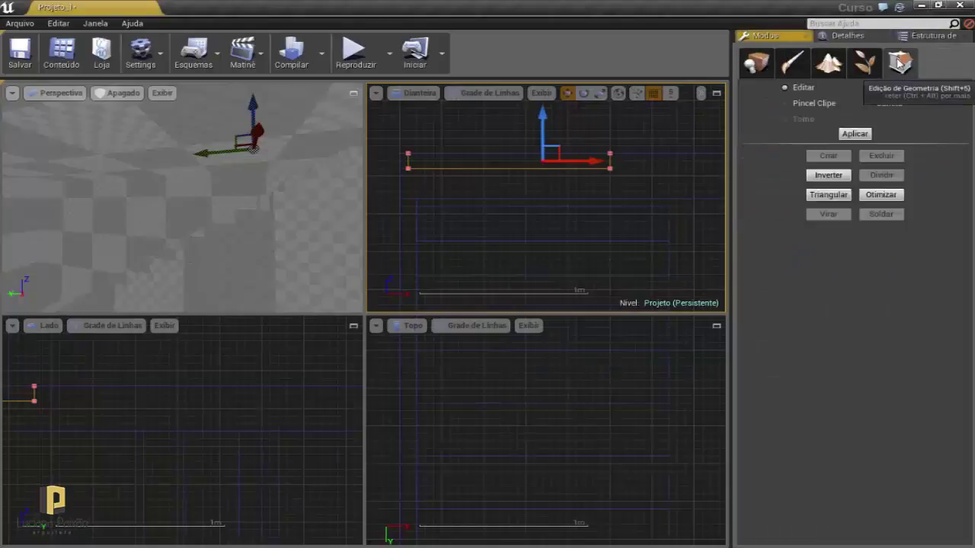
Pull the brush's bottom edge down to thicken it and stretch it along the staircase.
left_click(463, 167)
left_click_drag(507, 131, 509, 157)
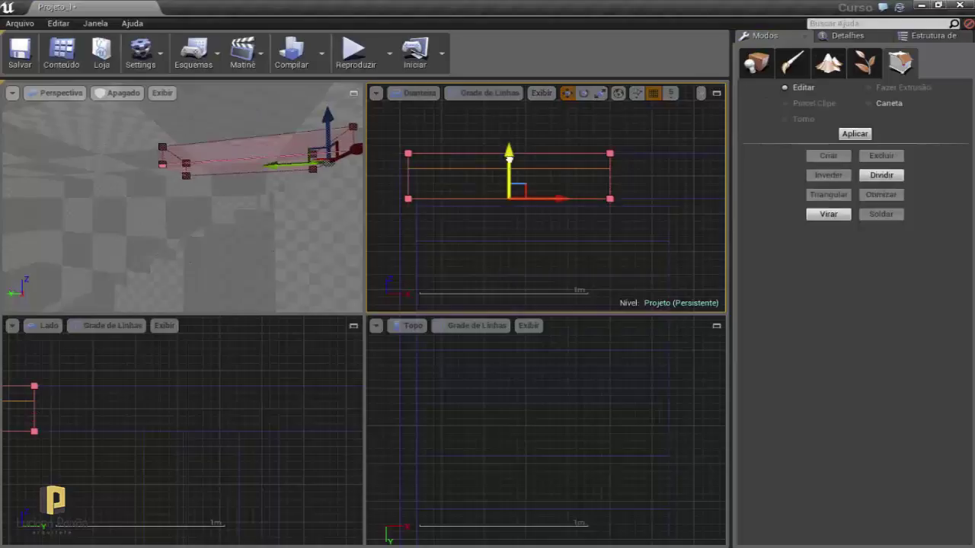
left_click(243, 389)
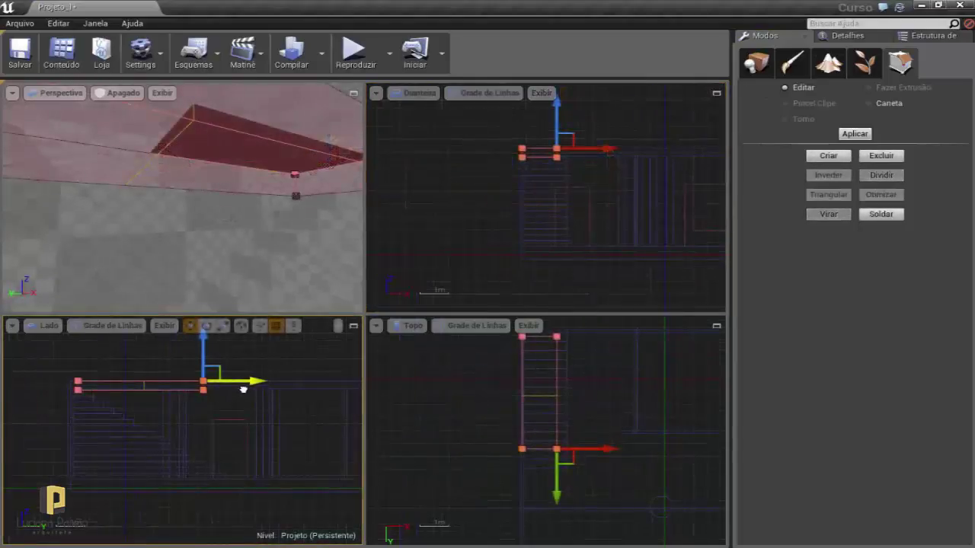
left_click_drag(243, 389, 232, 389)
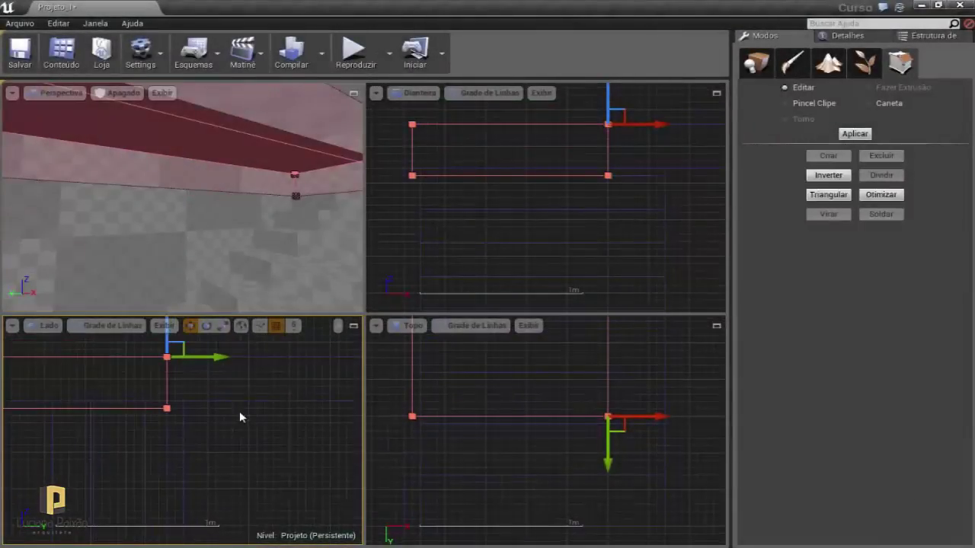
Move the subtractive brush in Side view up into the floor slab.
left_click(239, 412)
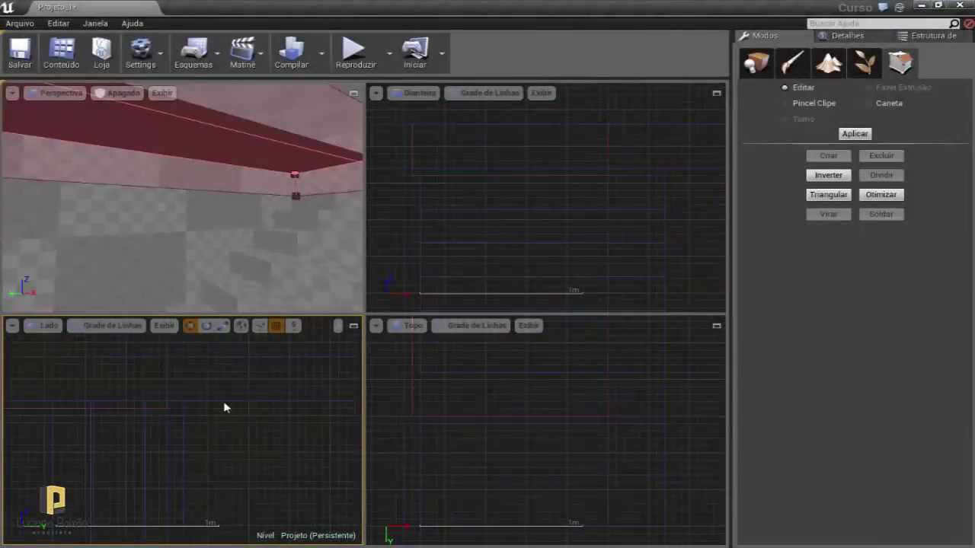
left_click(229, 388)
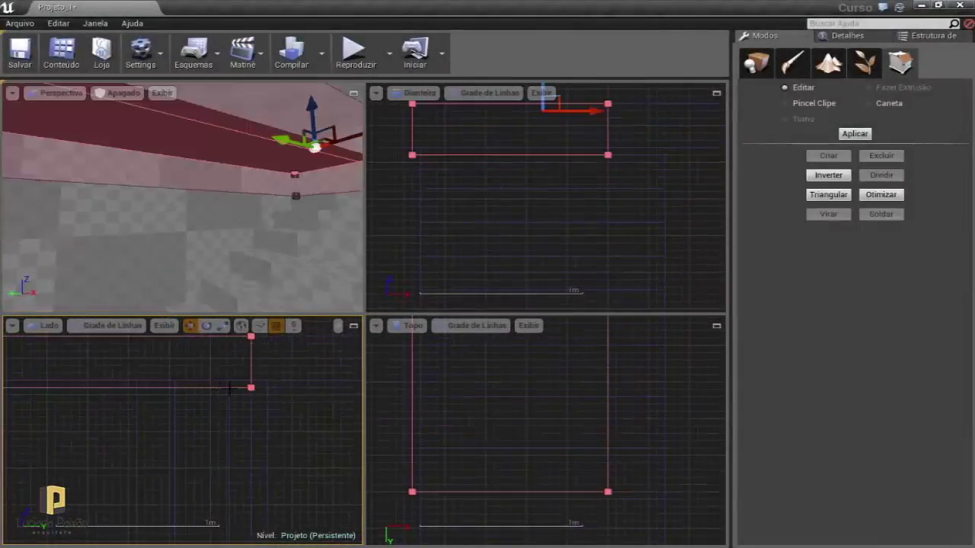
left_click_drag(219, 423, 275, 434)
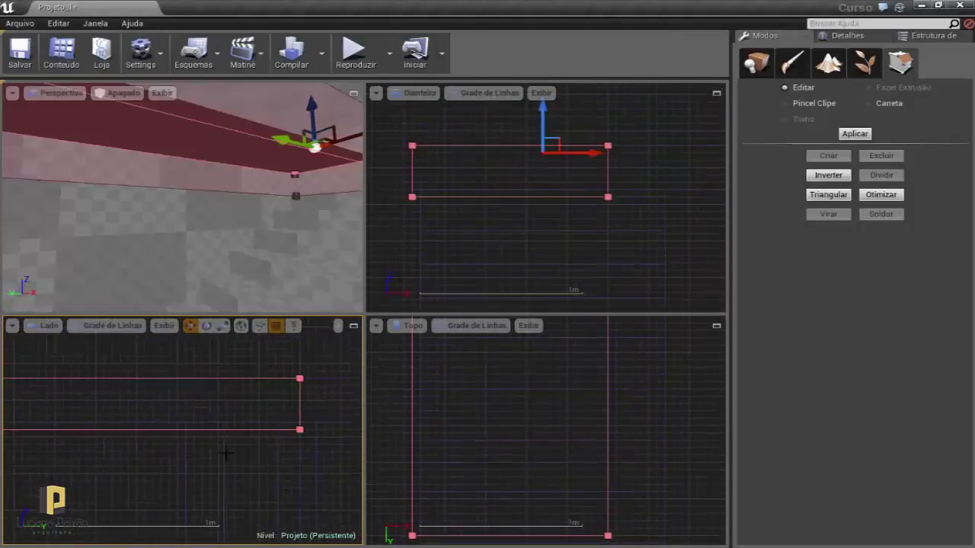
left_click_drag(226, 453, 228, 409)
Raise the brush's lower edge slightly to match the slab, then check the ceiling opening.
left_click(180, 424)
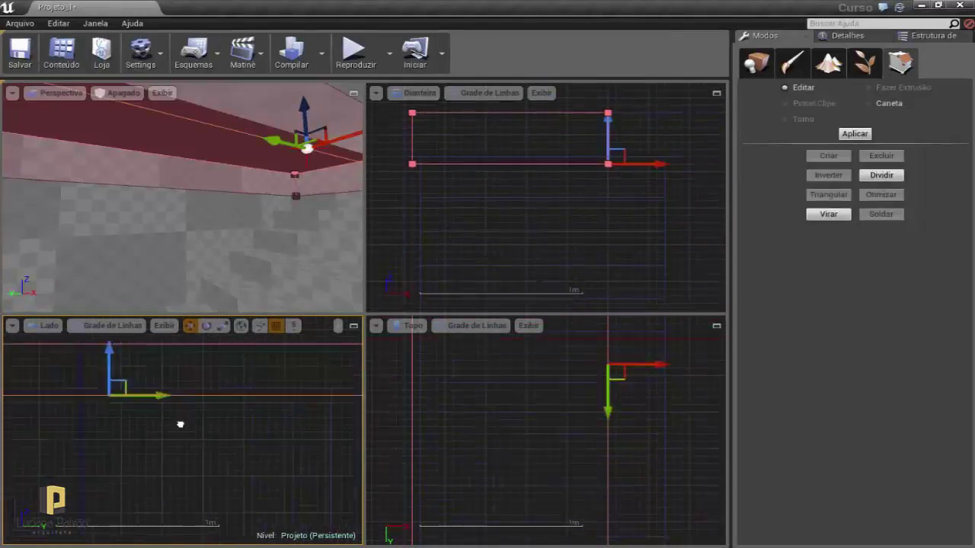
scroll(225, 389, "up", 5)
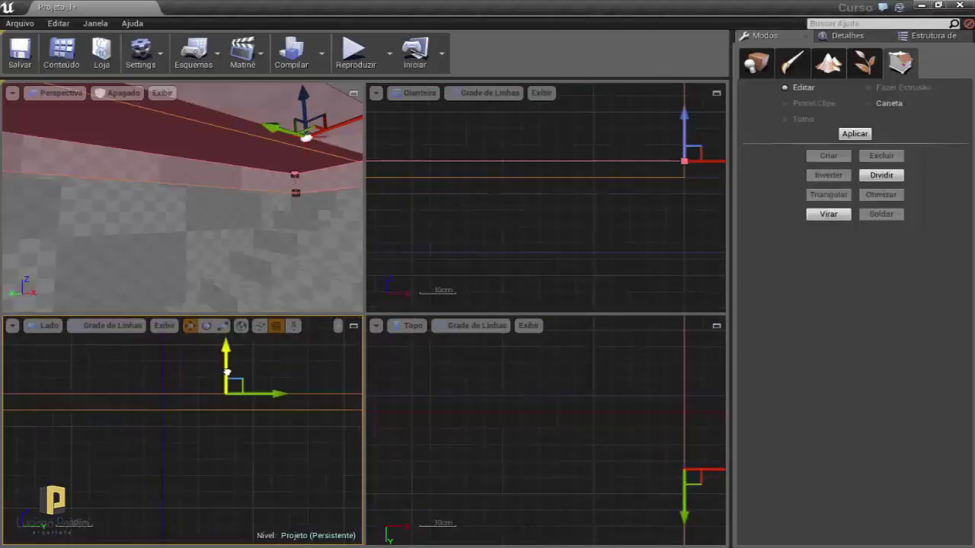
left_click(213, 390)
scroll(194, 384, "down", 6)
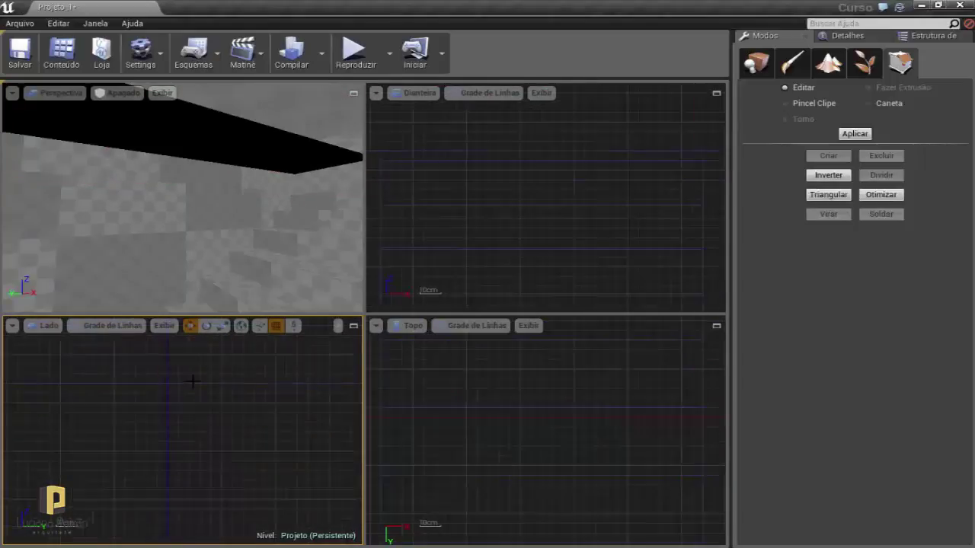
scroll(285, 382, "up", 2)
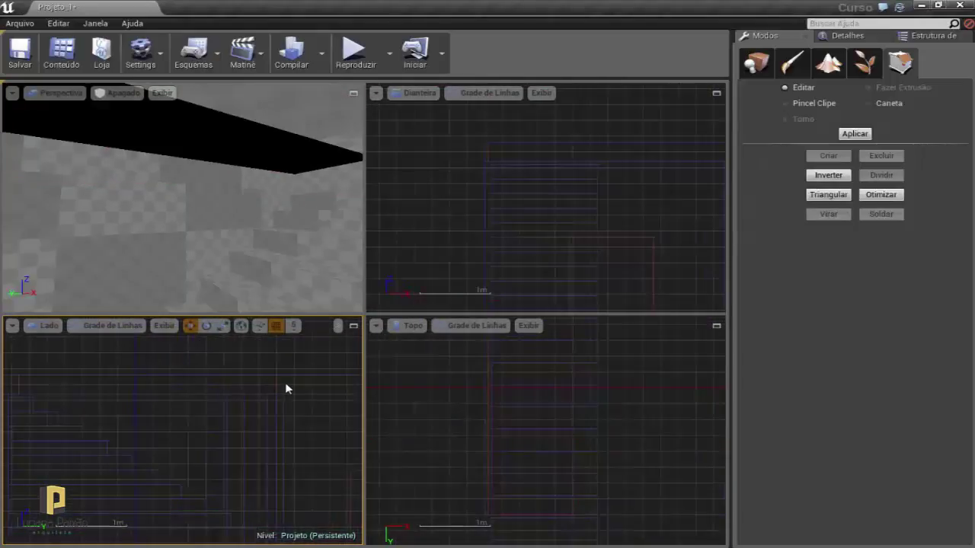
left_click(278, 383)
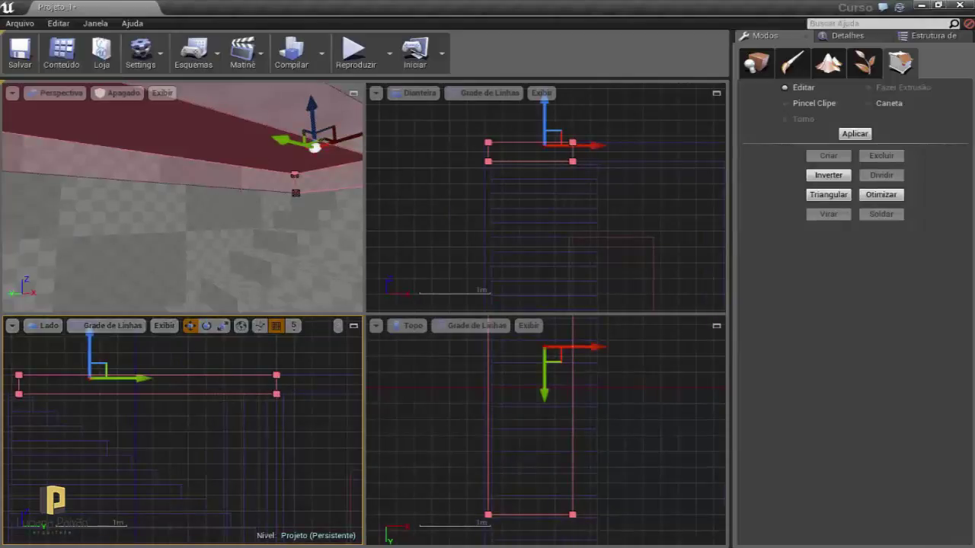
left_click(147, 394)
left_click_drag(148, 362, 169, 355)
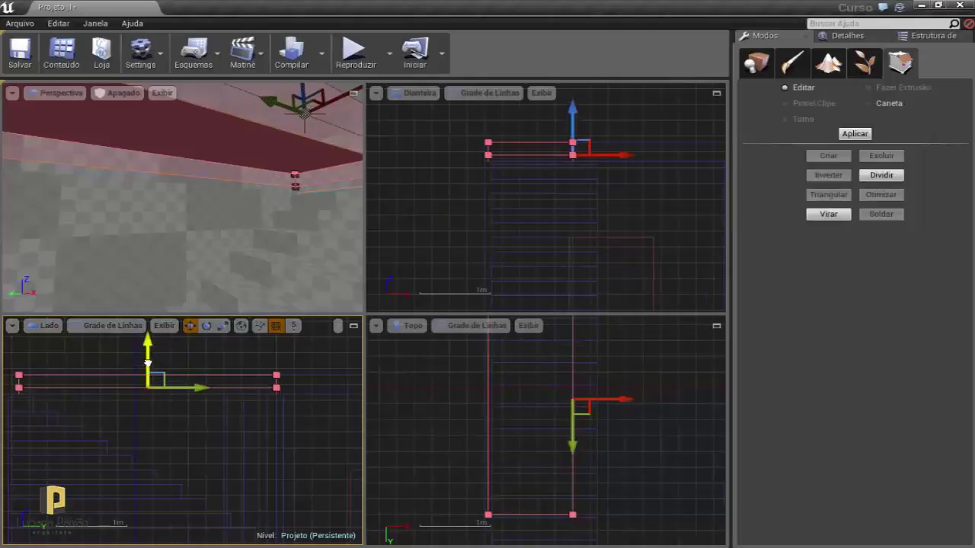
left_click(286, 166)
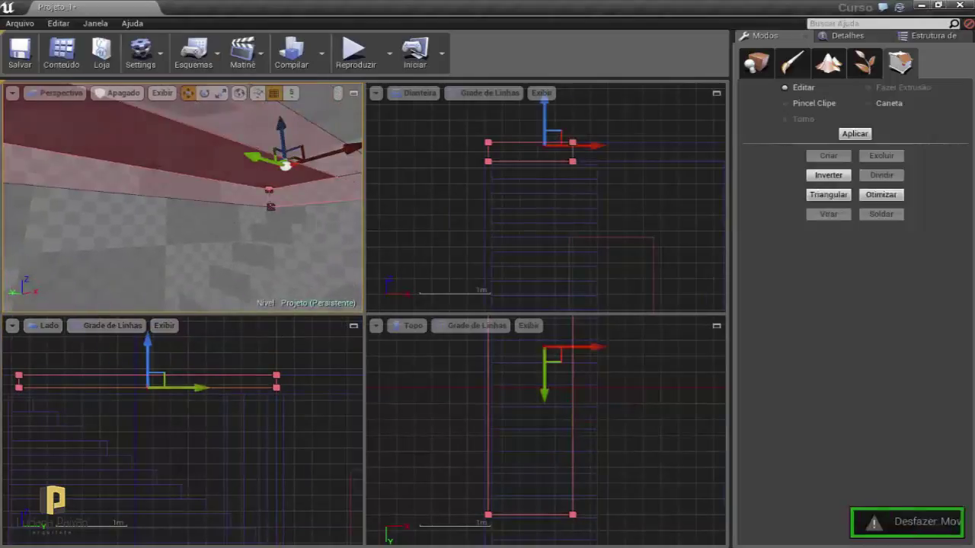
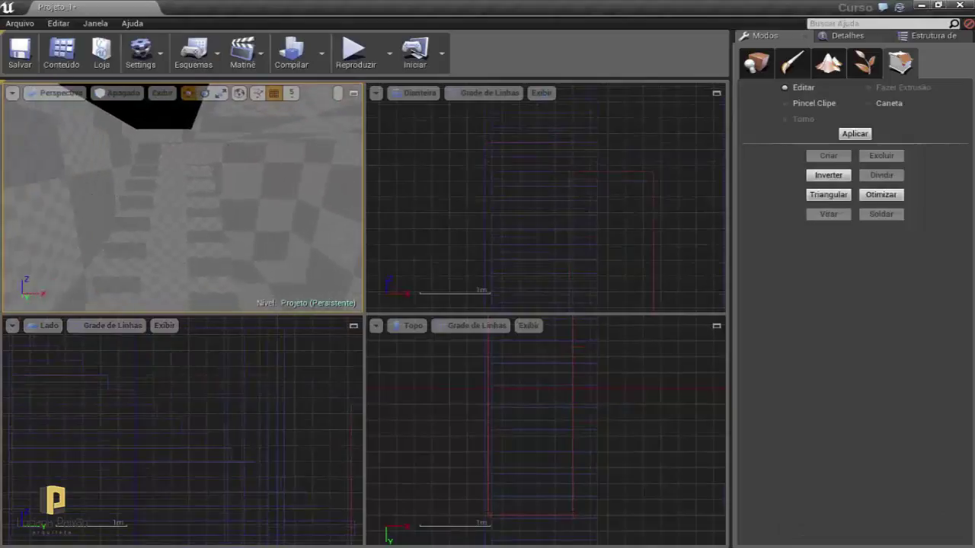
Frame the brush in every view and select its right-hand vertices.
right_click_drag(654, 206, 533, 149)
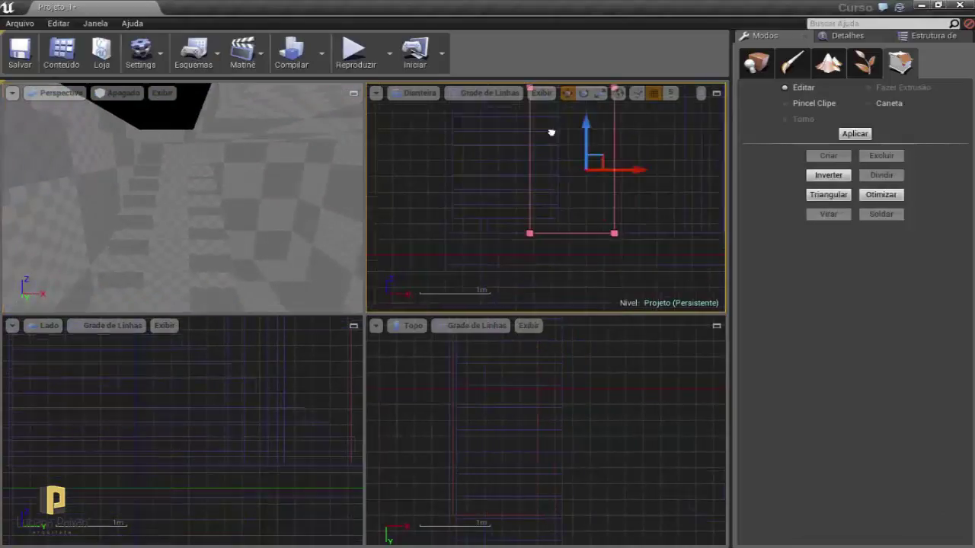
scroll(533, 149, "down", 4)
key("f")
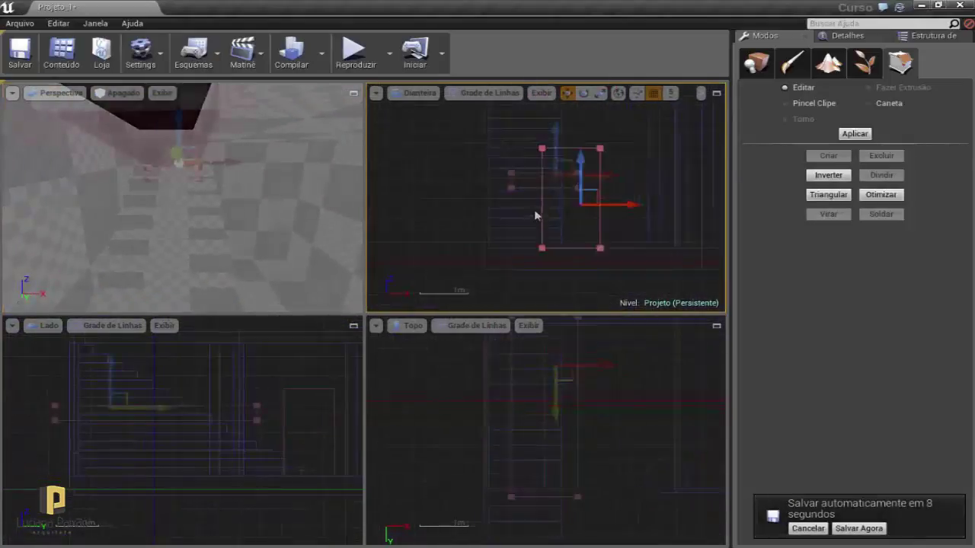
mouse_move(540, 223)
left_mouse_down("ctrl+alt")
mouse_move(588, 181)
mouse_move(604, 186)
left_mouse_up("ctrl+alt")
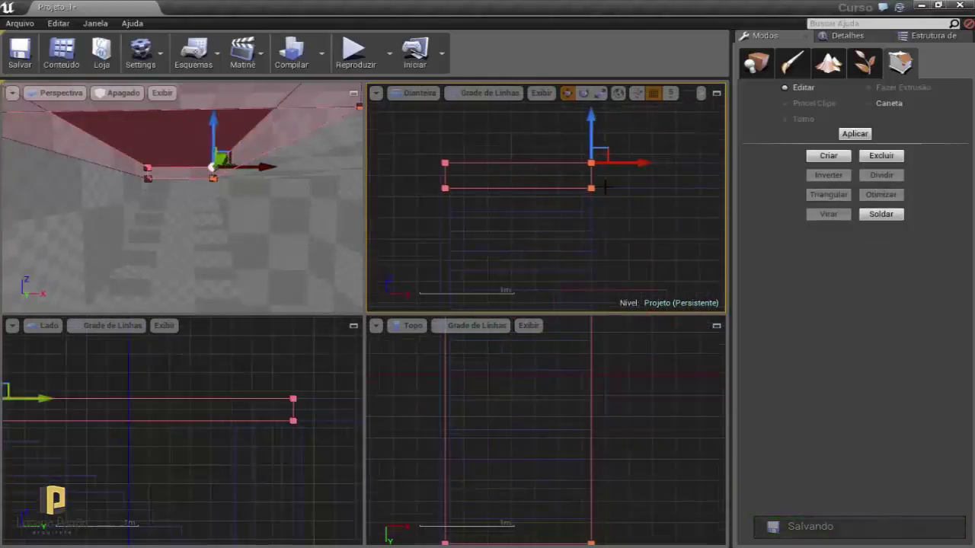
scroll(604, 186, "down", 5)
Deselect the brush, play-test the level from this spot, then stop the session.
left_click(524, 195)
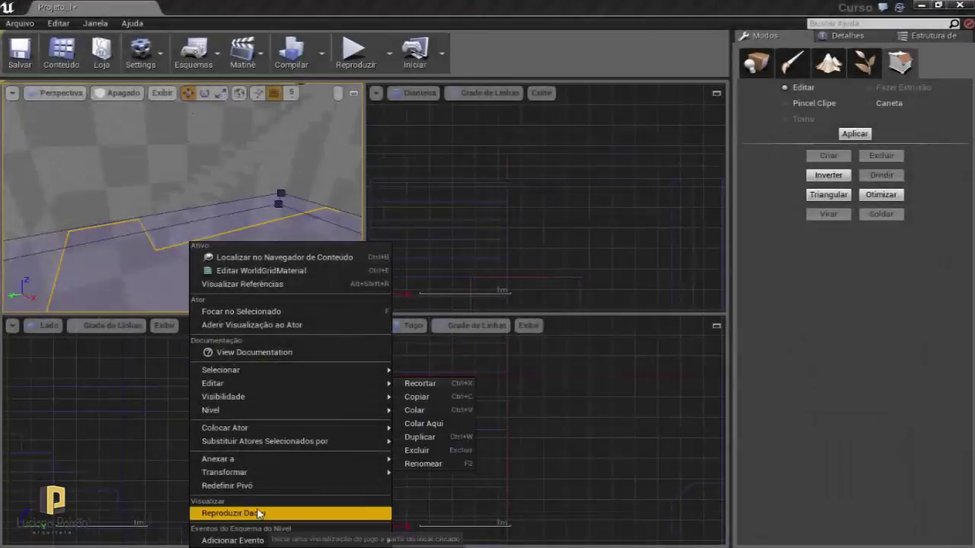
left_click(254, 512)
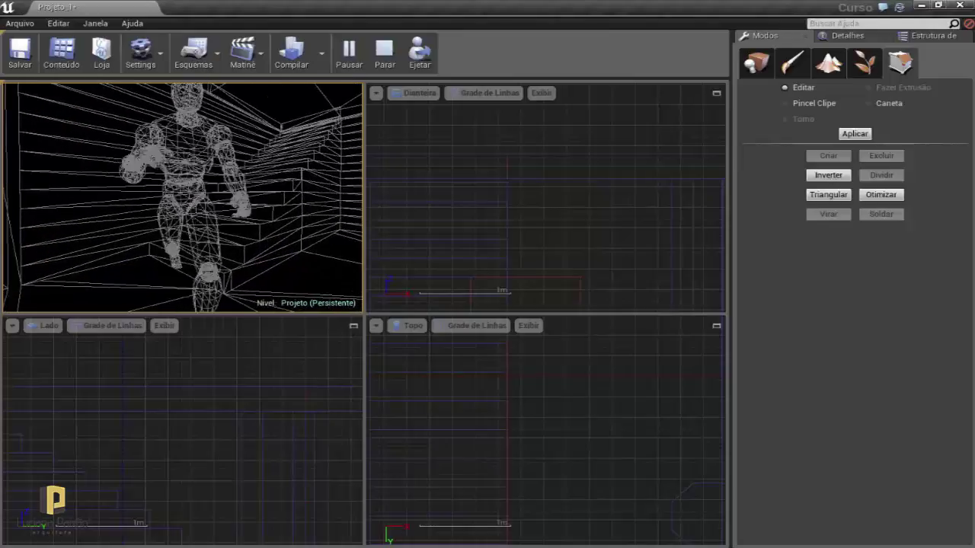
key("Escape")
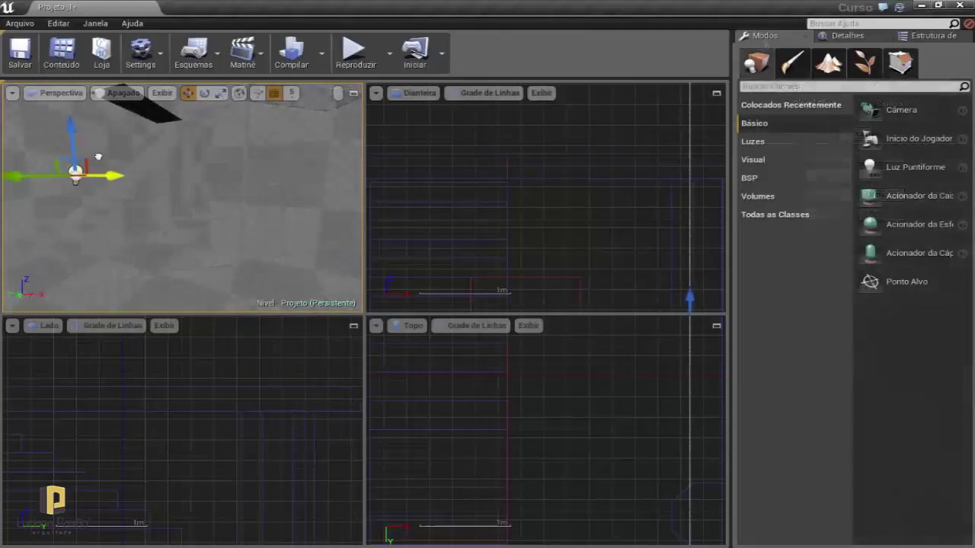
Play the level starting from the right-clicked spot on the room's floor.
right_click(151, 261)
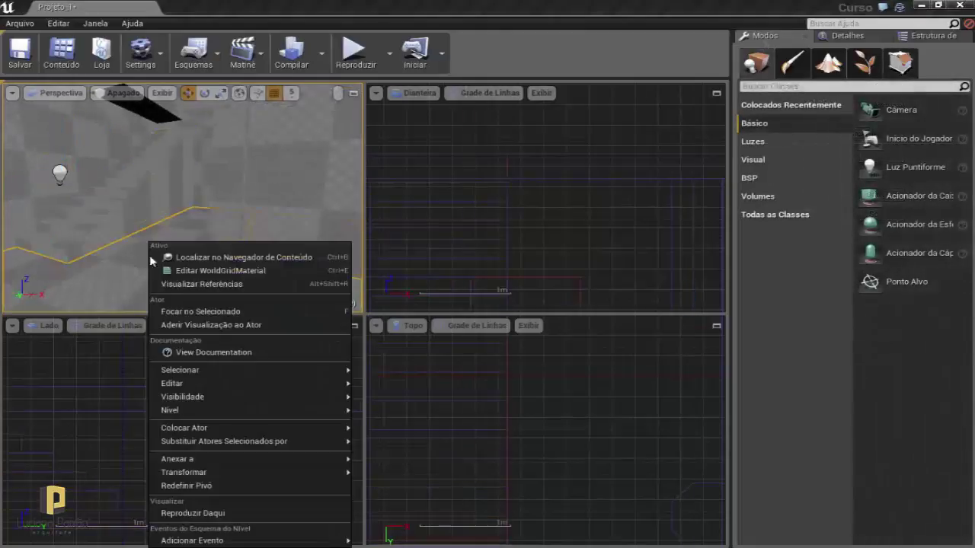
left_click(199, 514)
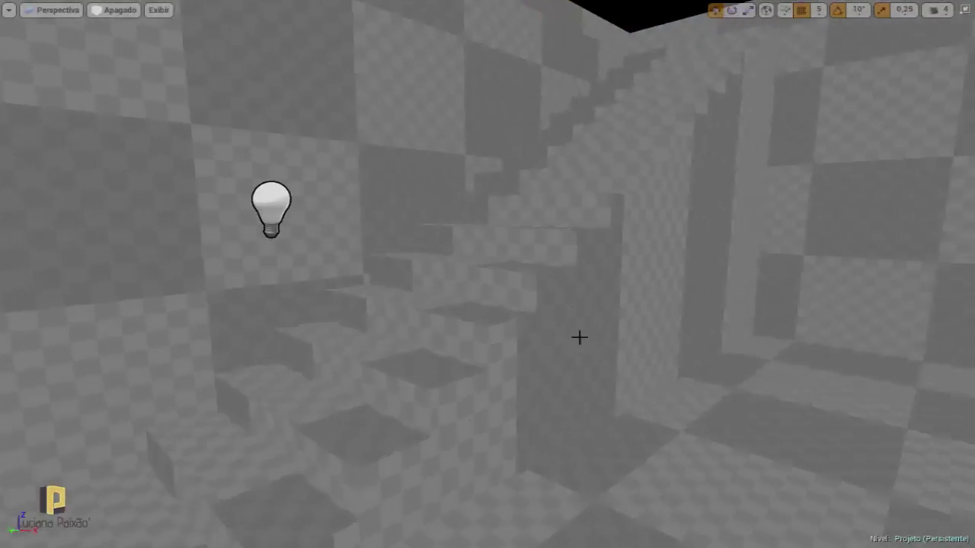
Fly through the lit room past the ceiling opening toward the light, then restore four viewports.
right_click_drag(578, 337, 564, 251)
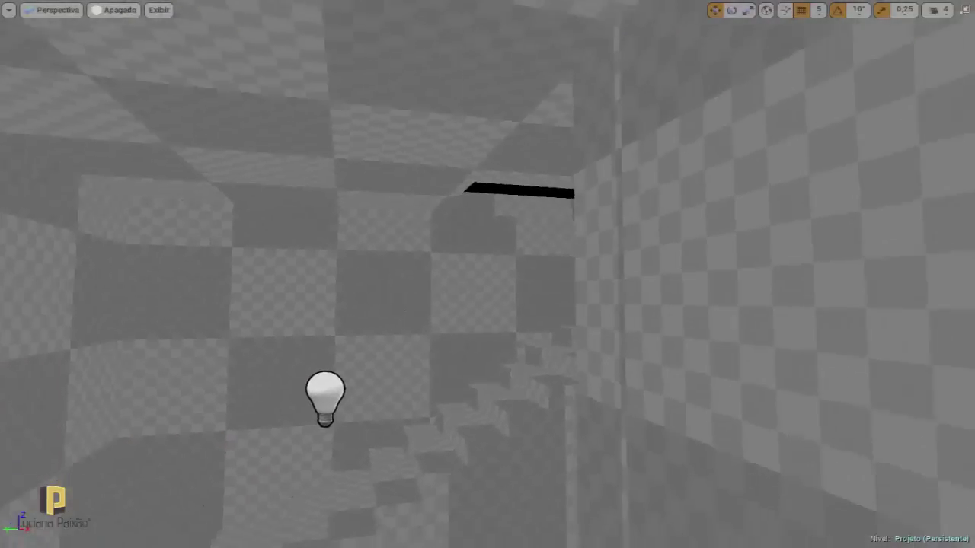
mouse_move(551, 355)
right_mouse_down()
mouse_move(592, 355)
mouse_move(610, 312)
mouse_move(579, 290)
mouse_move(577, 314)
mouse_move(609, 312)
mouse_move(611, 330)
right_mouse_up()
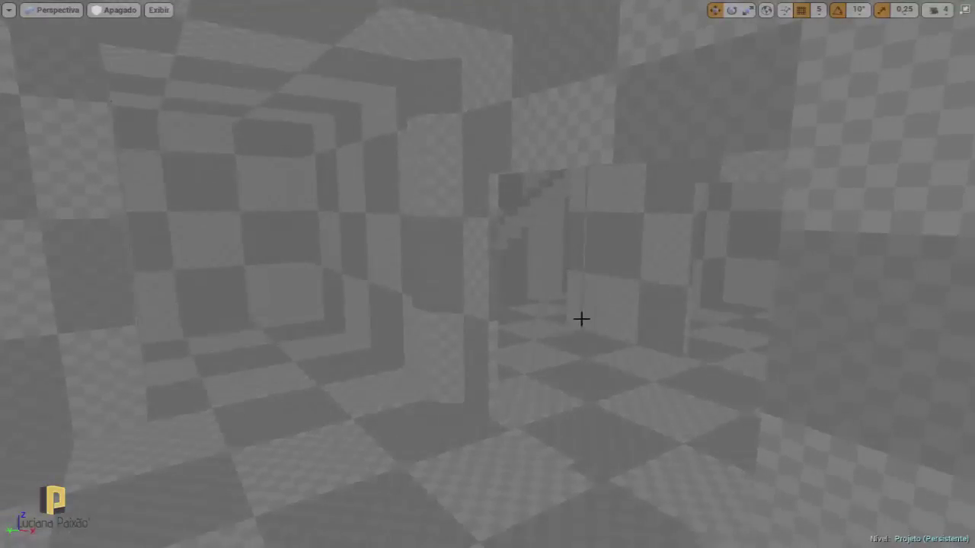
right_click_drag(373, 270, 361, 300)
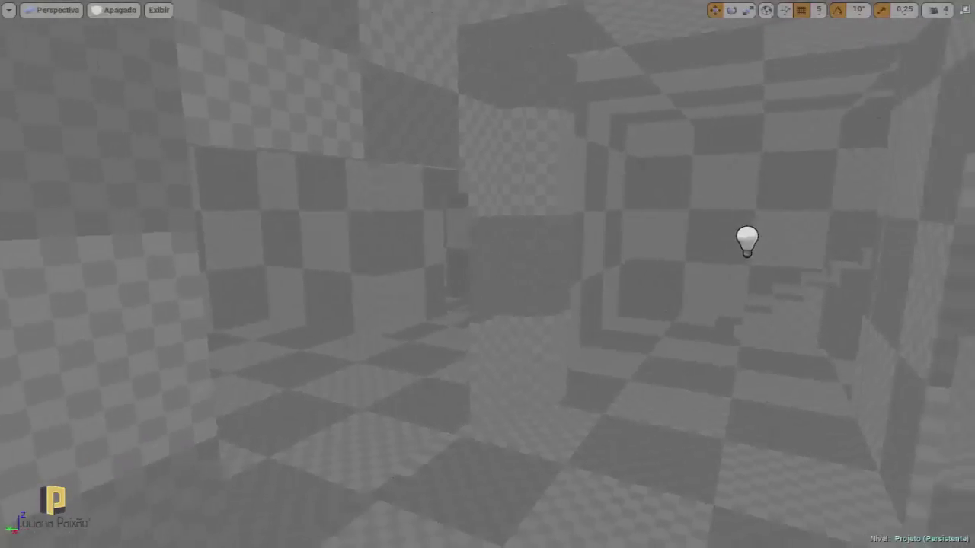
right_click_drag(743, 43, 743, 43)
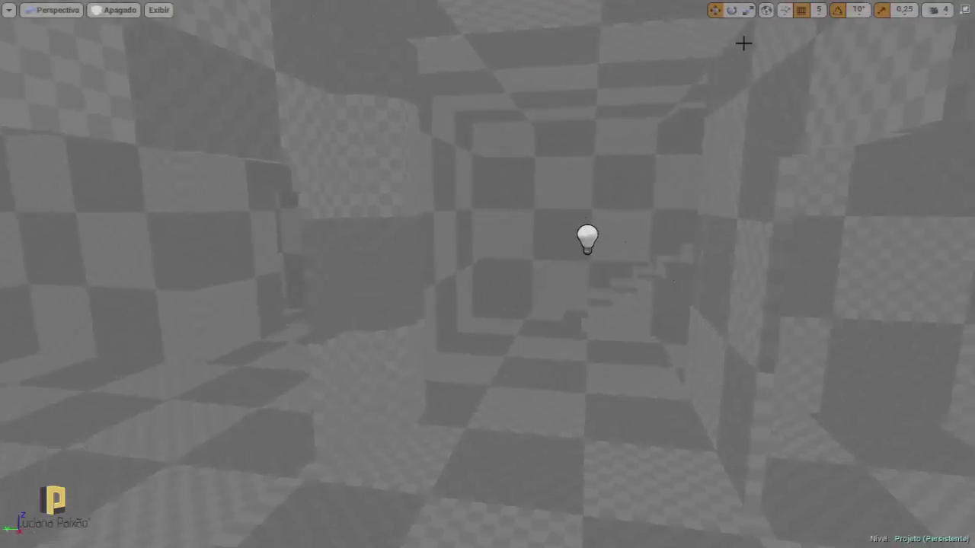
left_click(965, 10)
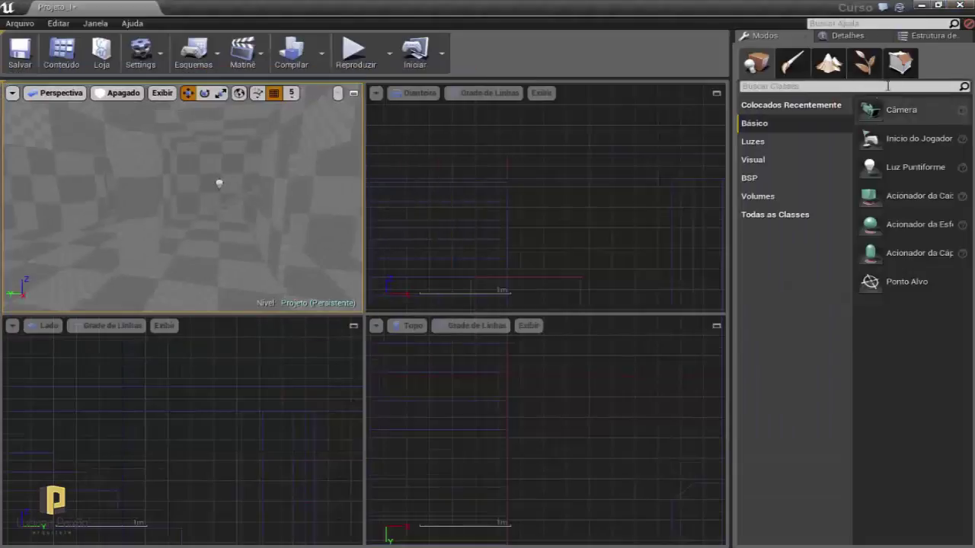
Switch to Geometry Editing and orbit the Perspective view around the walls near the point light.
left_click(900, 65)
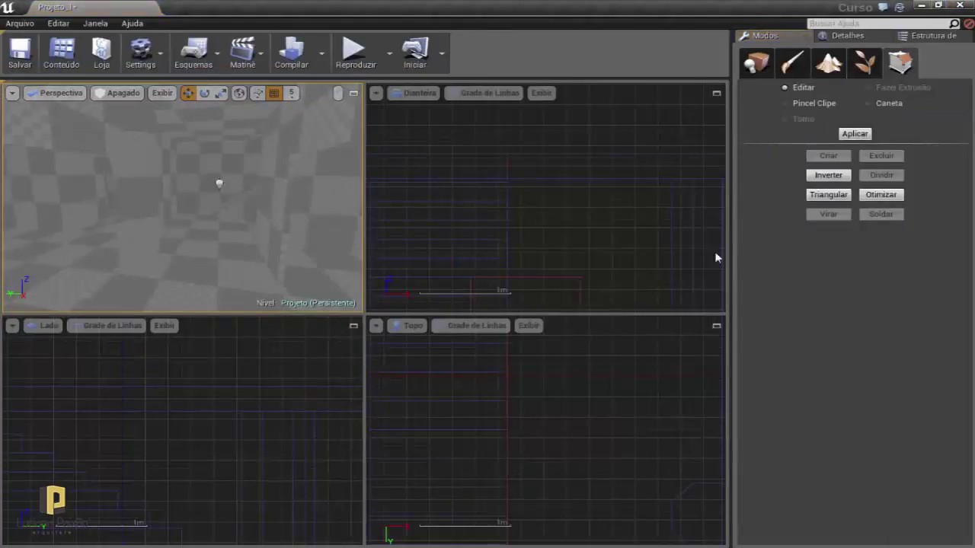
right_click_drag(273, 214, 272, 214)
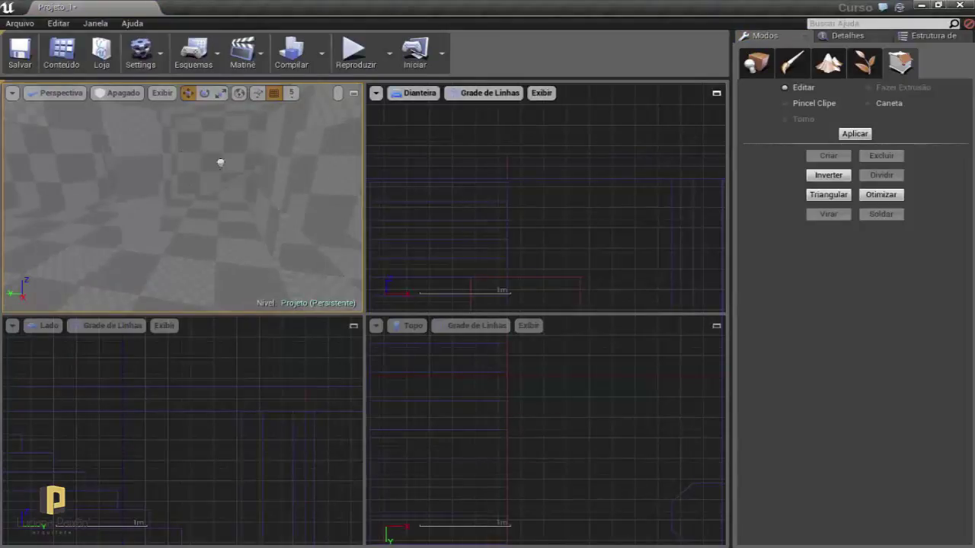
right_click_drag(273, 214, 273, 214)
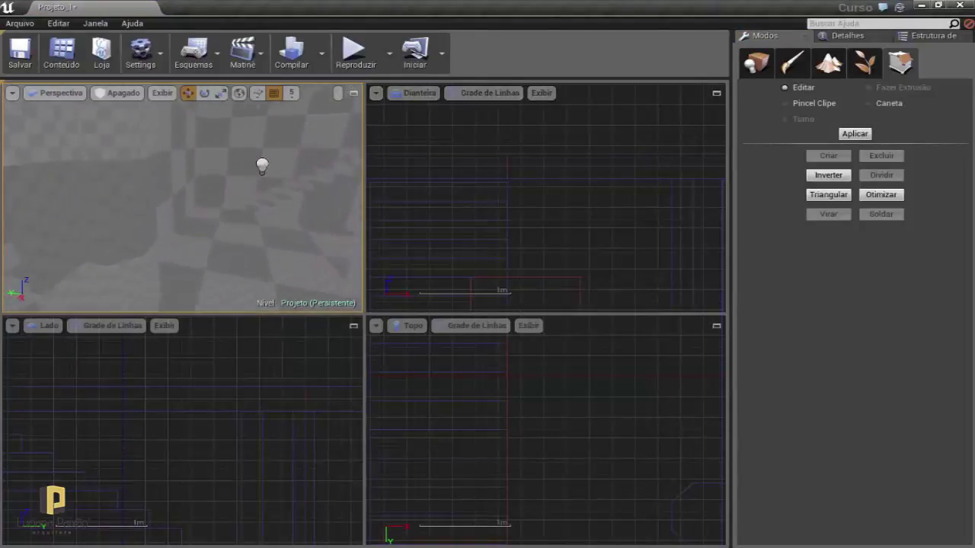
right_click_drag(250, 255, 251, 254)
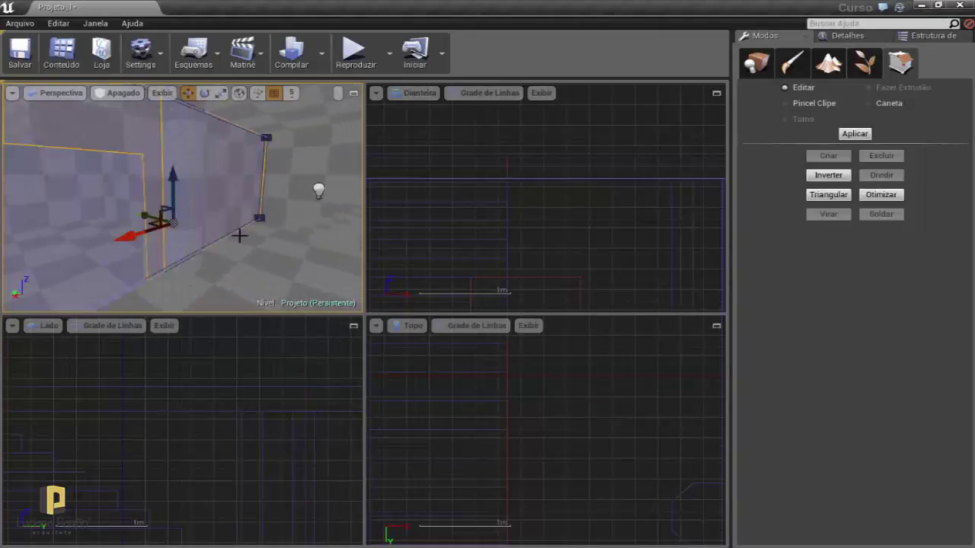
right_click_drag(217, 244, 227, 244)
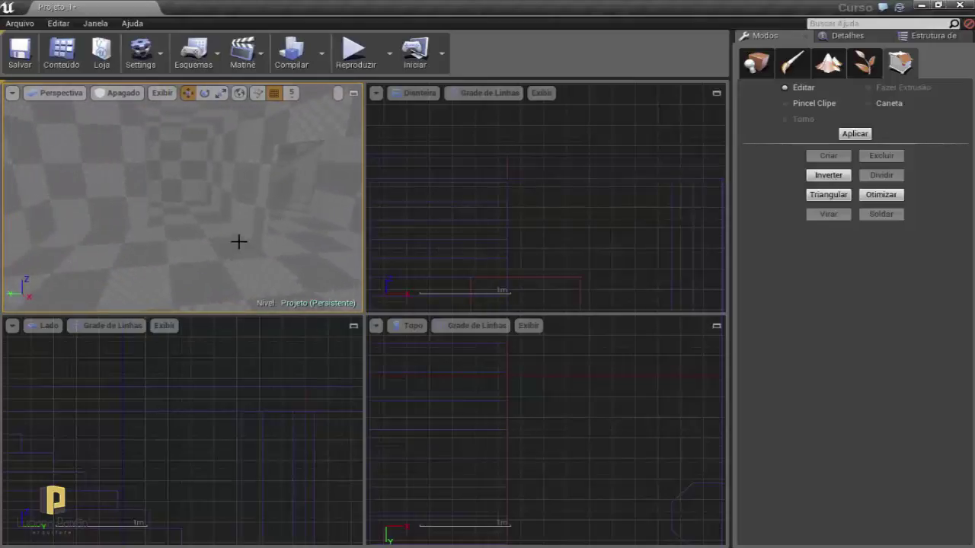